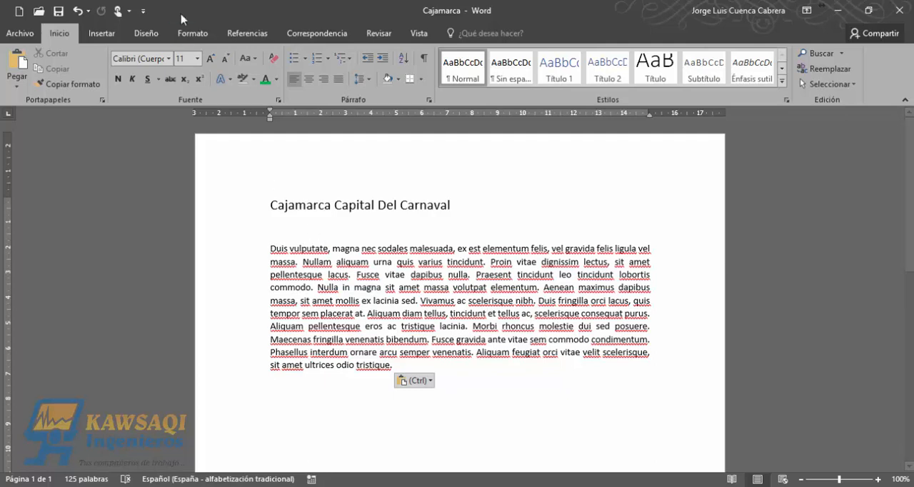
- Open the custom margin settings and set the top and bottom page margins to 1.5 cm
click(192, 36)
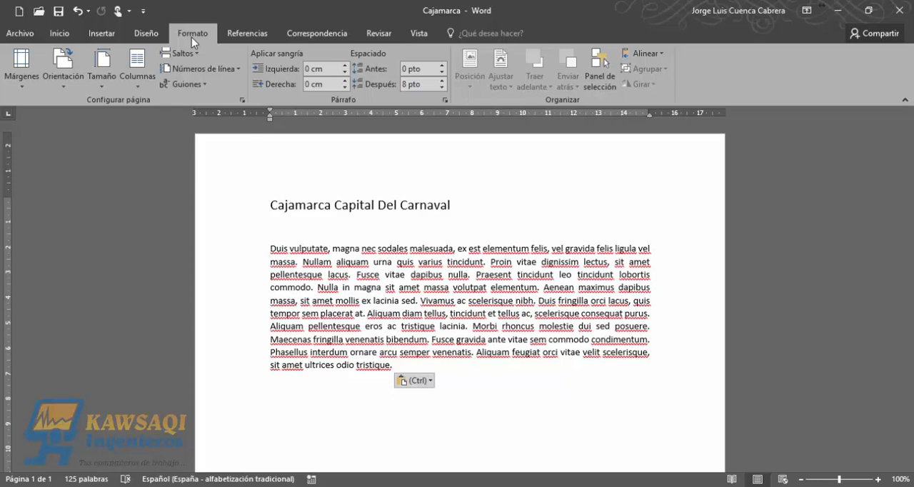
click(22, 84)
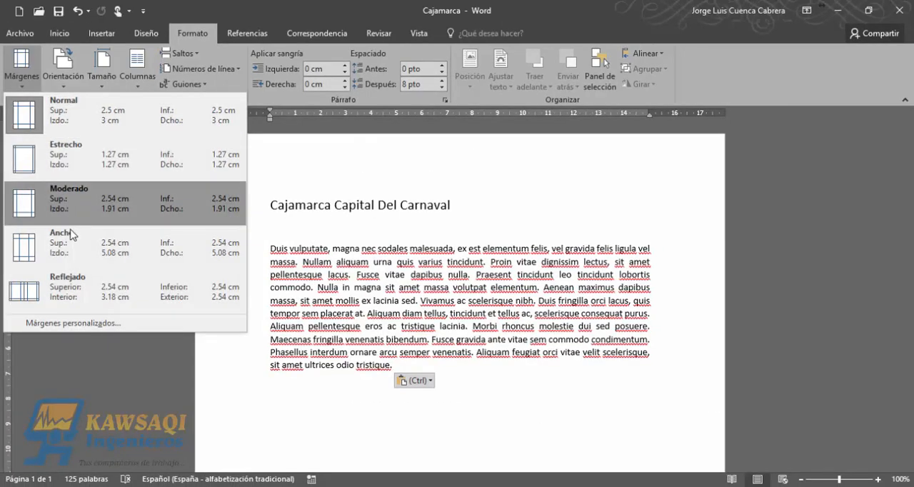
click(77, 323)
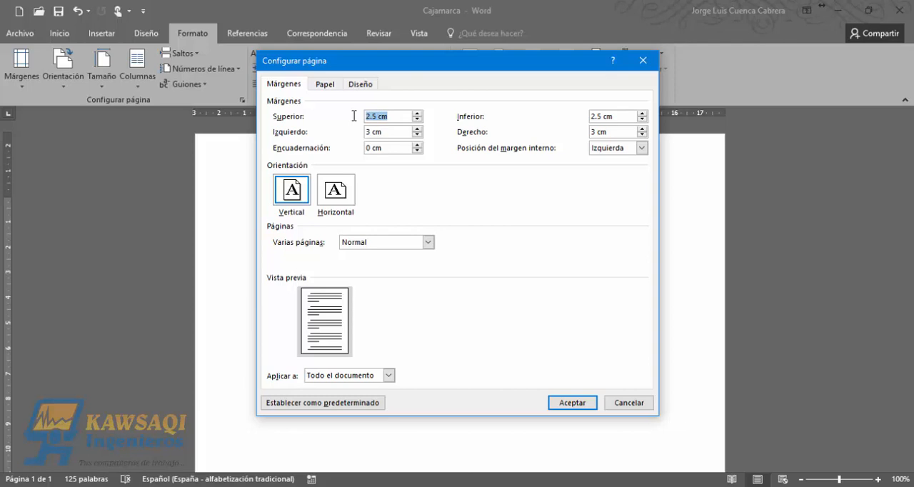
text(1.5)
drag(618, 116, 567, 115)
text(1.5)
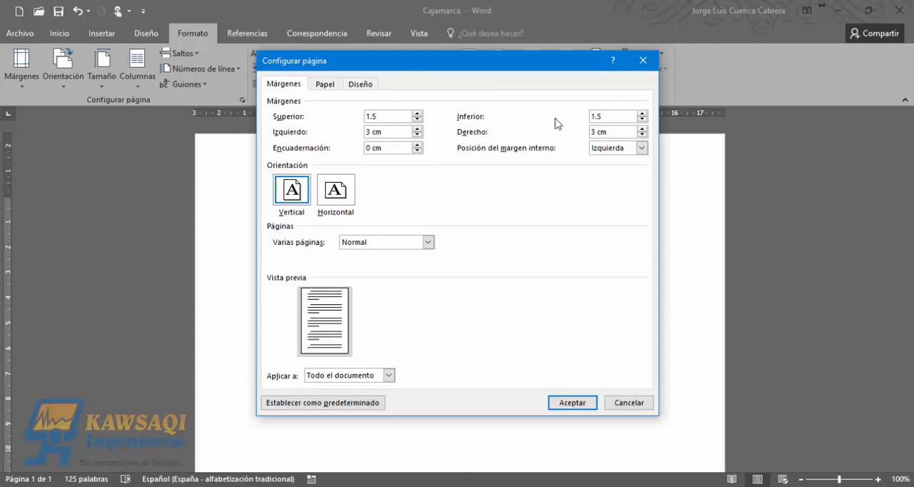
- Set the left and right page margins to 1.5 cm and apply the margins to the whole document
click(397, 133)
drag(398, 133, 360, 133)
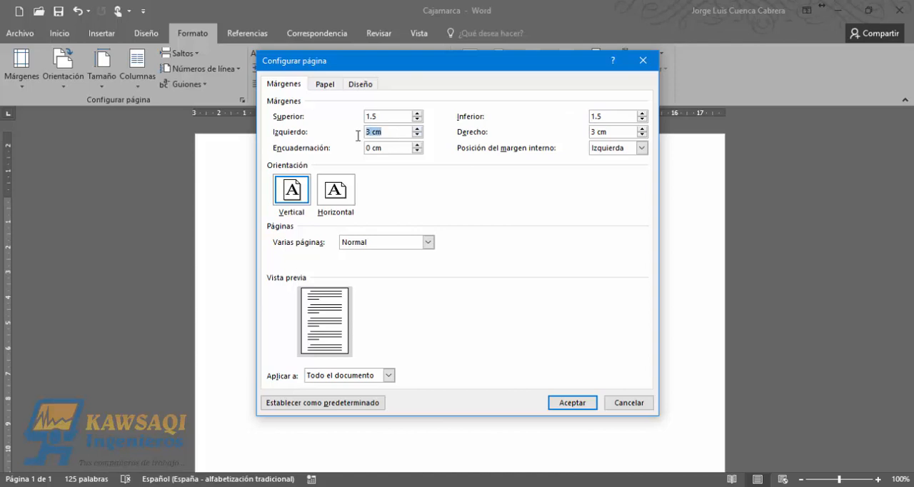
click(417, 136)
click(417, 136)
drag(395, 134, 344, 133)
text(1.5)
drag(619, 132, 579, 133)
text(1.5)
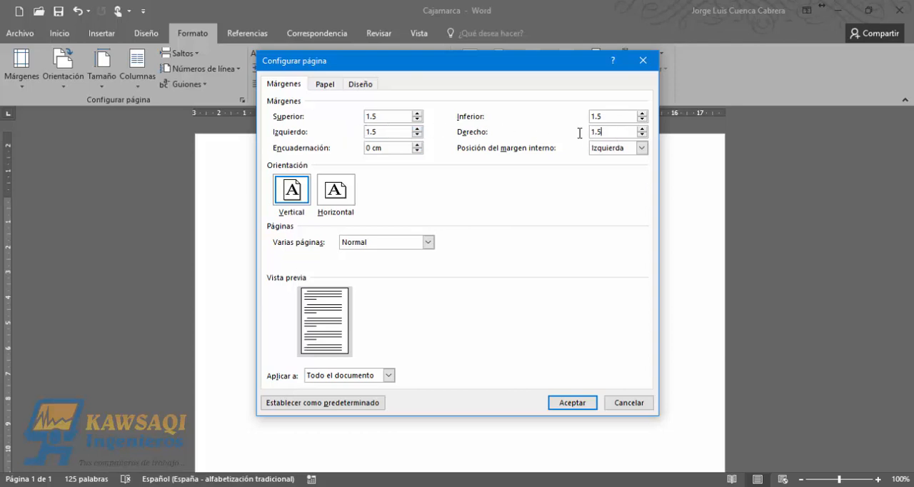
click(612, 116)
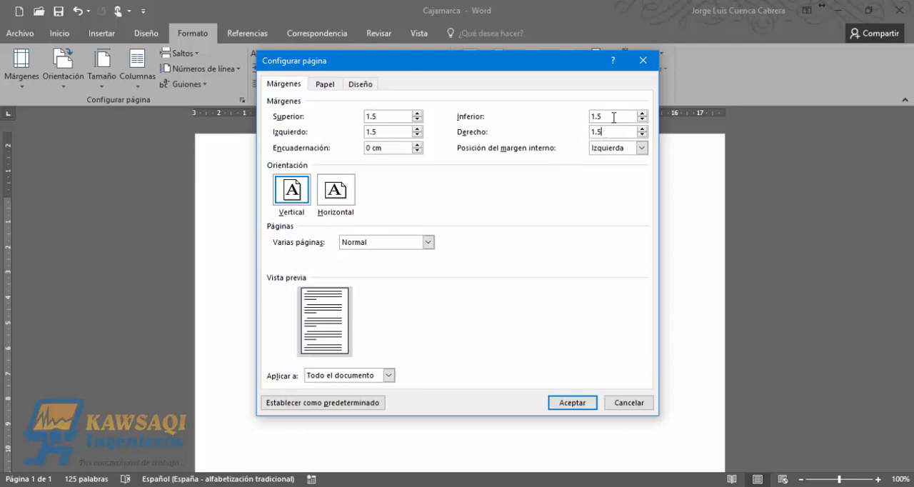
click(571, 403)
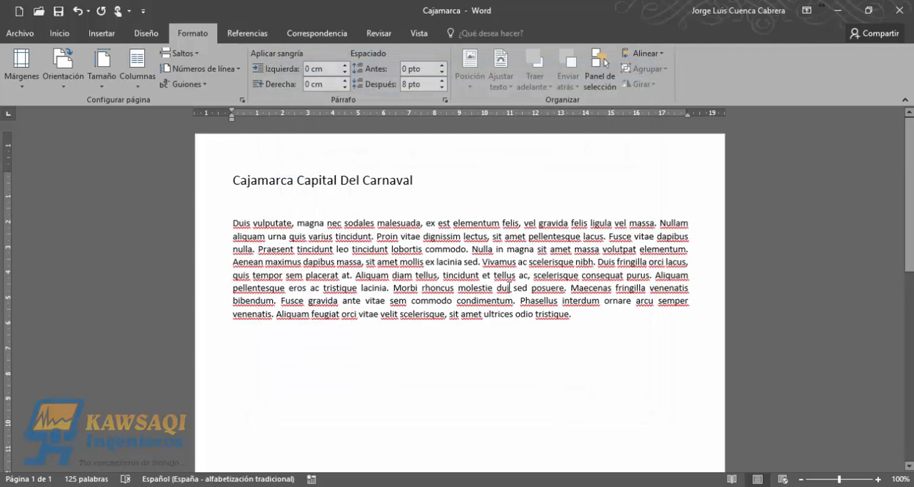
- Examine how the title and body text fit the page with the changed margins, from beginning to end of the page
drag(584, 320, 269, 175)
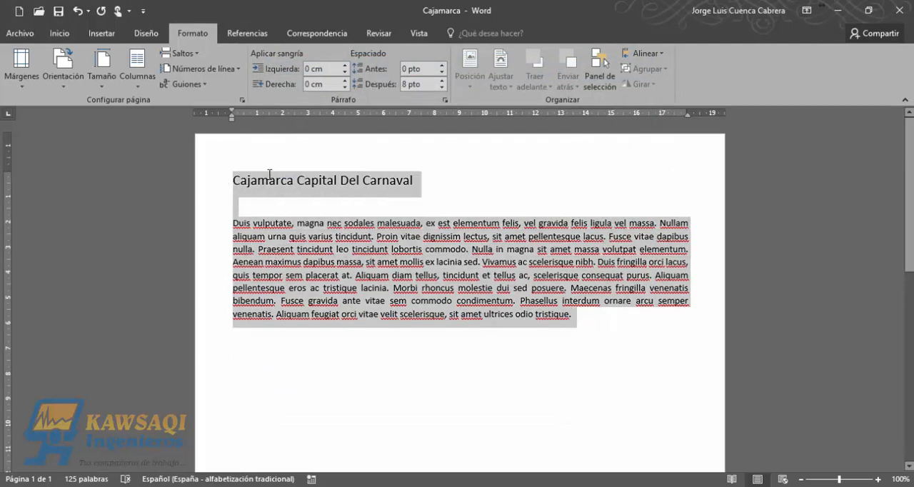
click(448, 186)
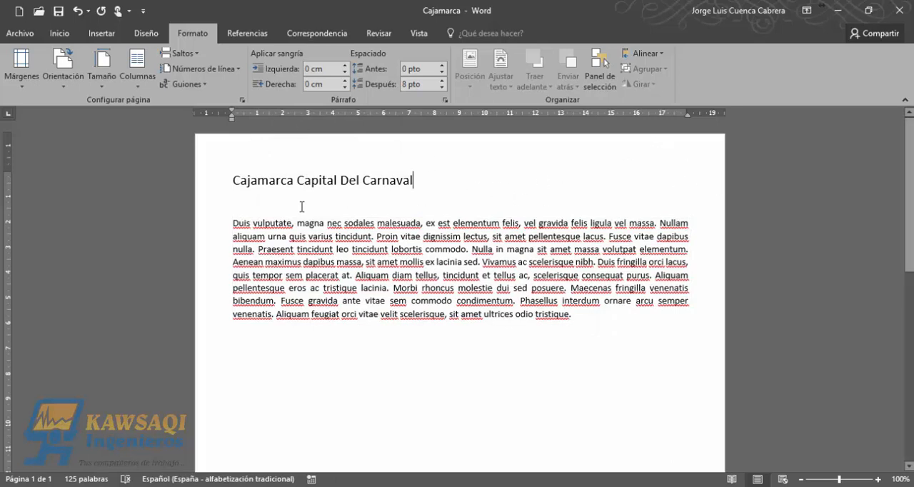
drag(911, 146, 910, 335)
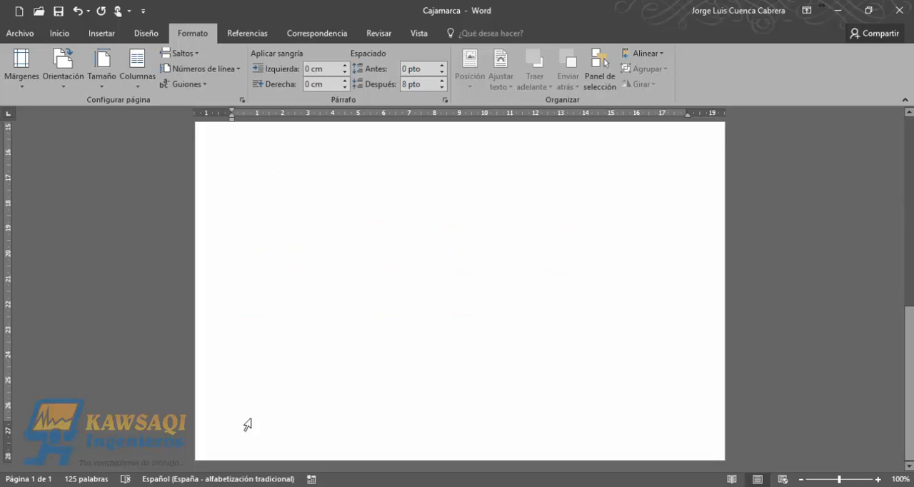
click(912, 193)
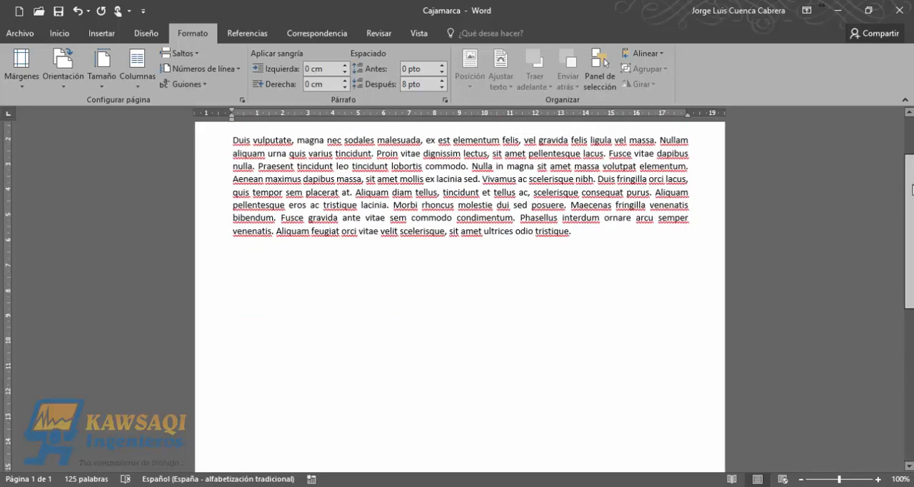
drag(912, 190, 910, 147)
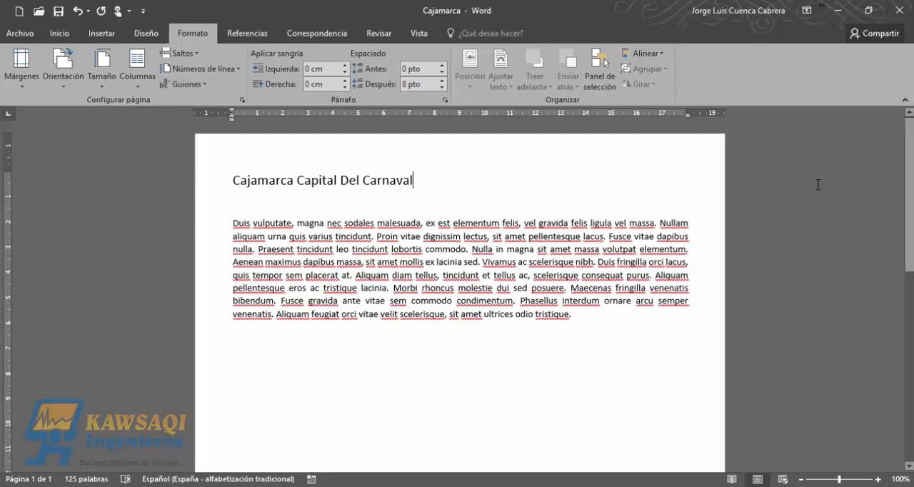
scroll(818, 184, down, 8)
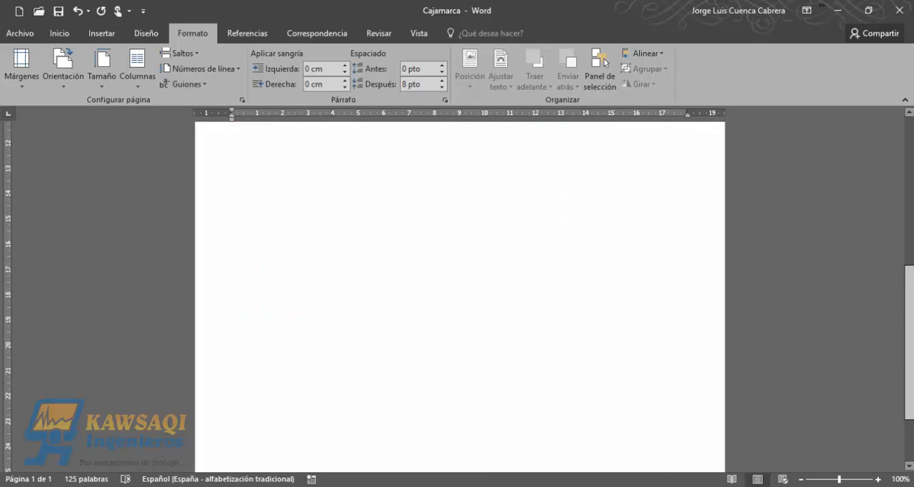
scroll(911, 117, up, 8)
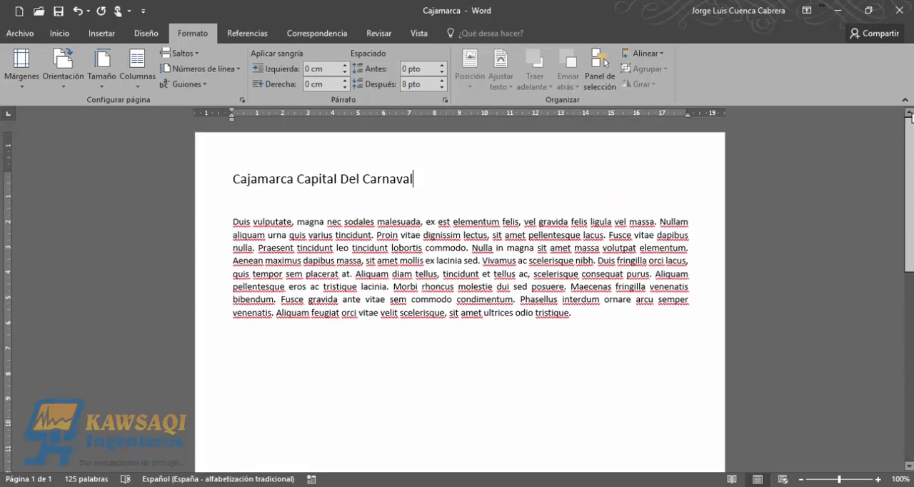
scroll(911, 116, down, 5)
scroll(912, 117, up, 5)
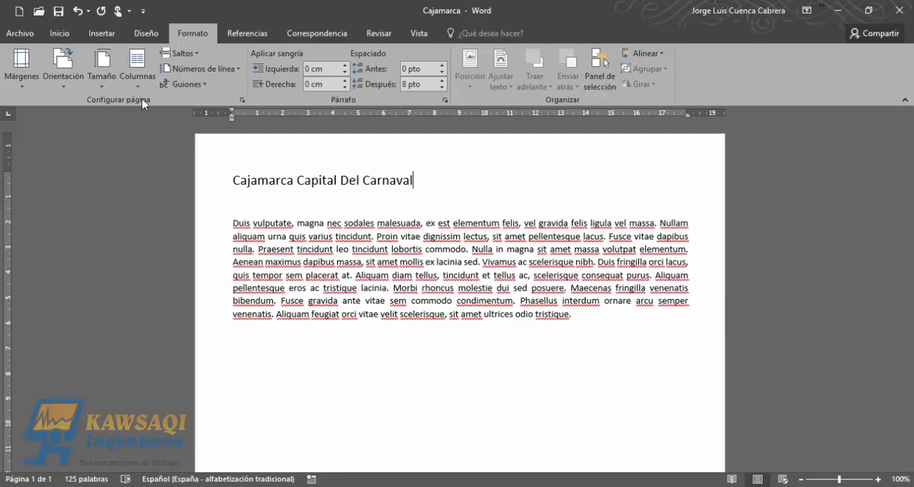
- Change the page orientation to horizontal and check the page layout
click(68, 91)
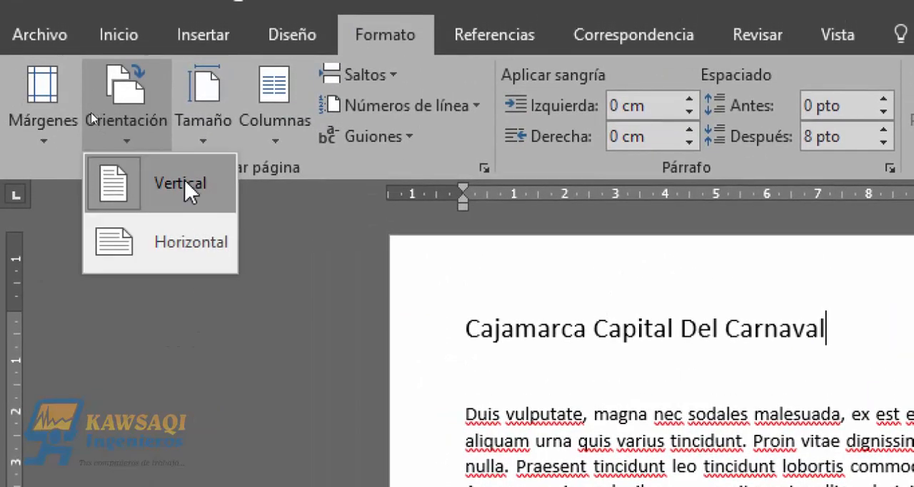
click(180, 250)
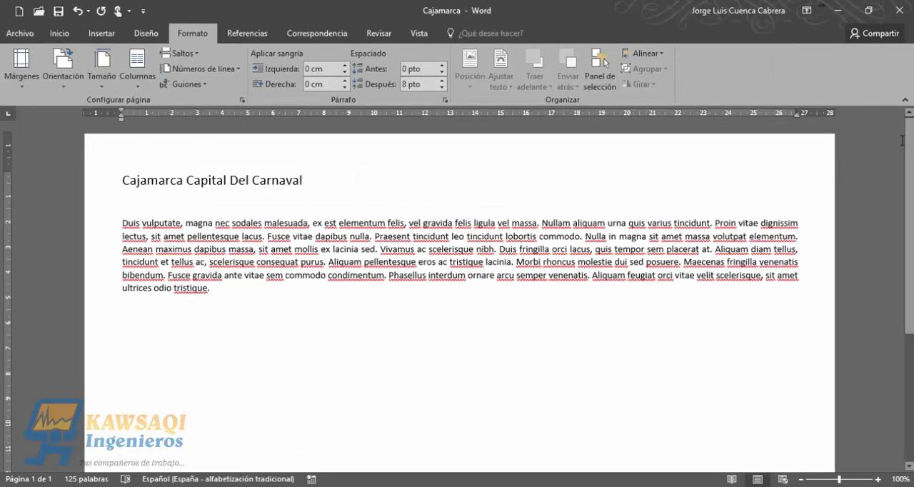
scroll(911, 138, down, 5)
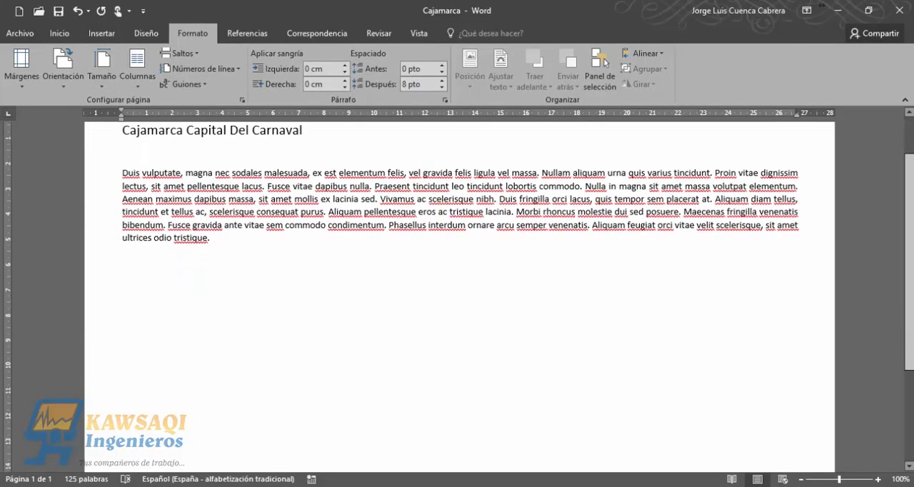
scroll(912, 137, up, 5)
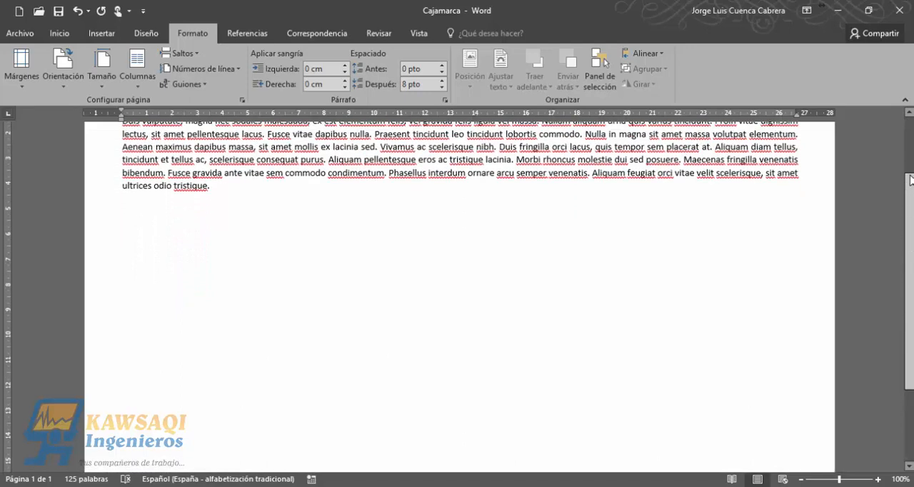
scroll(912, 137, down, 5)
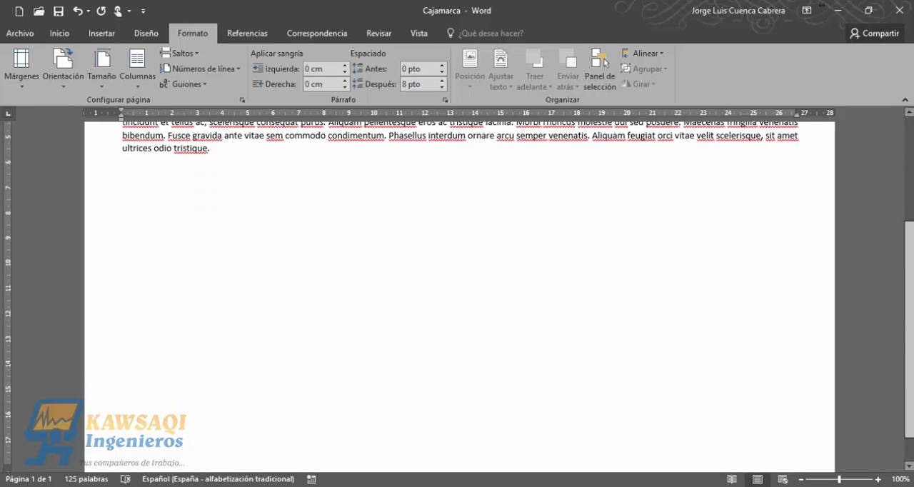
scroll(910, 135, up, 5)
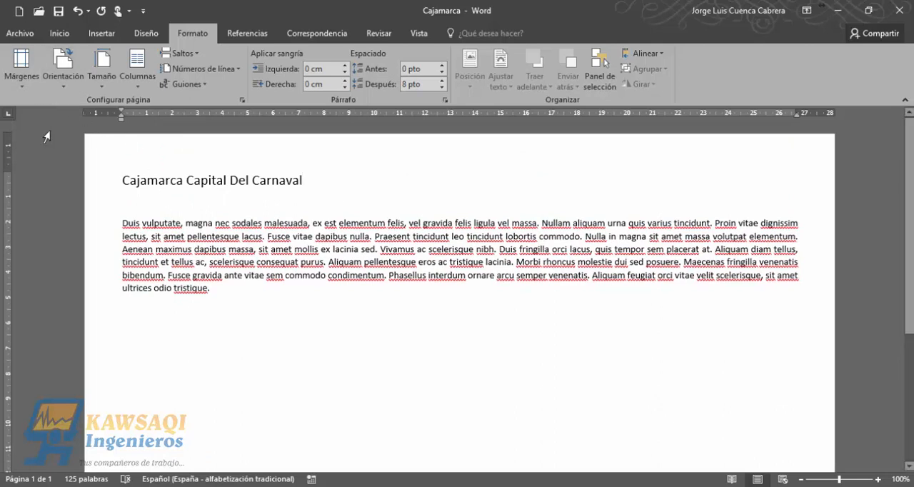
click(28, 86)
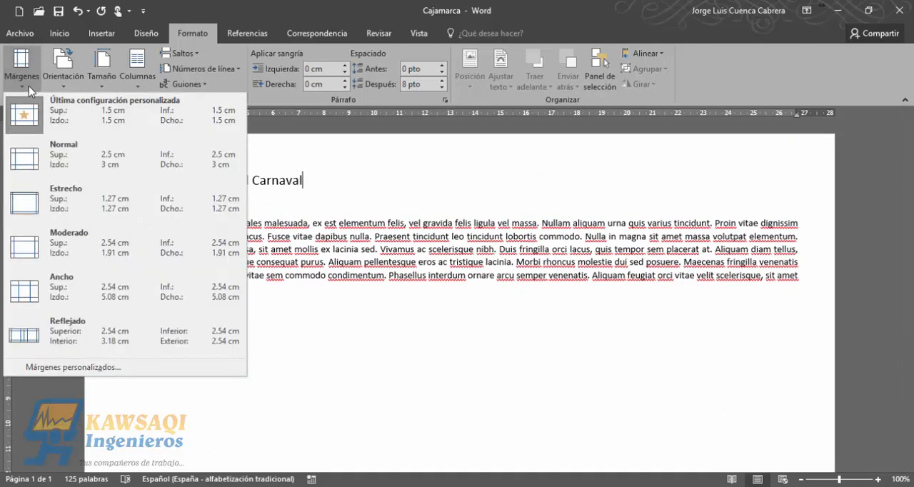
click(304, 159)
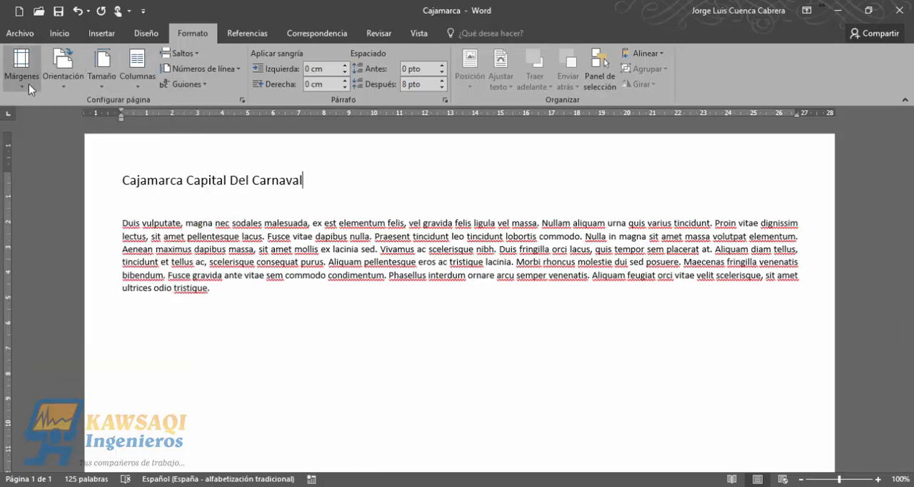
click(64, 87)
click(64, 88)
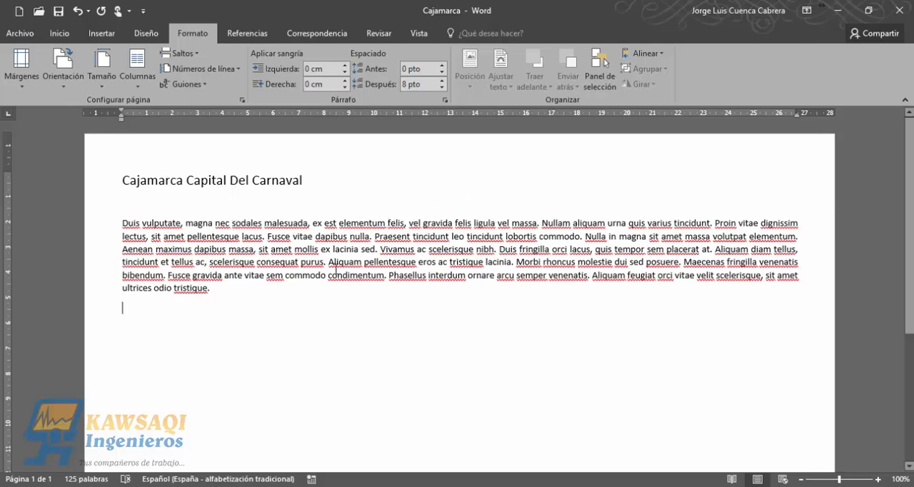
- Change the document's paper size to A3 (29.7 cm x 42 cm)
click(110, 86)
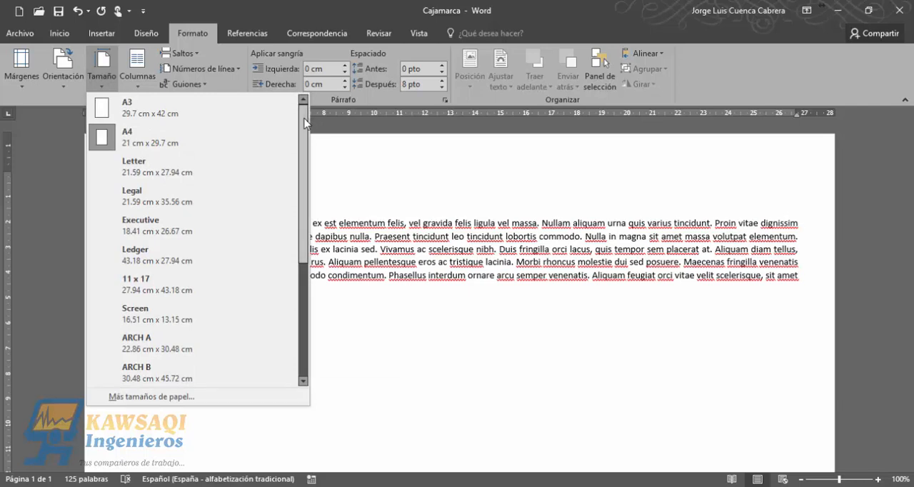
mouse_move(305, 126)
mouse_down()
mouse_move(306, 307)
mouse_move(301, 113)
mouse_up()
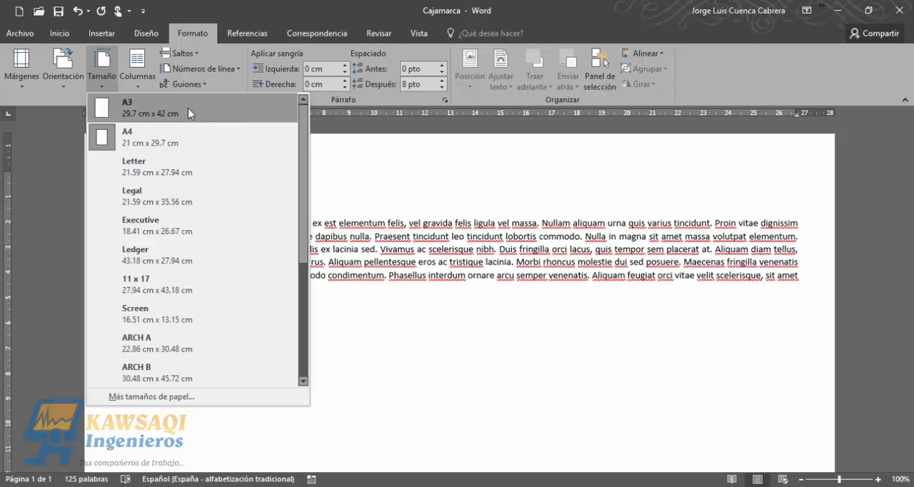
click(172, 119)
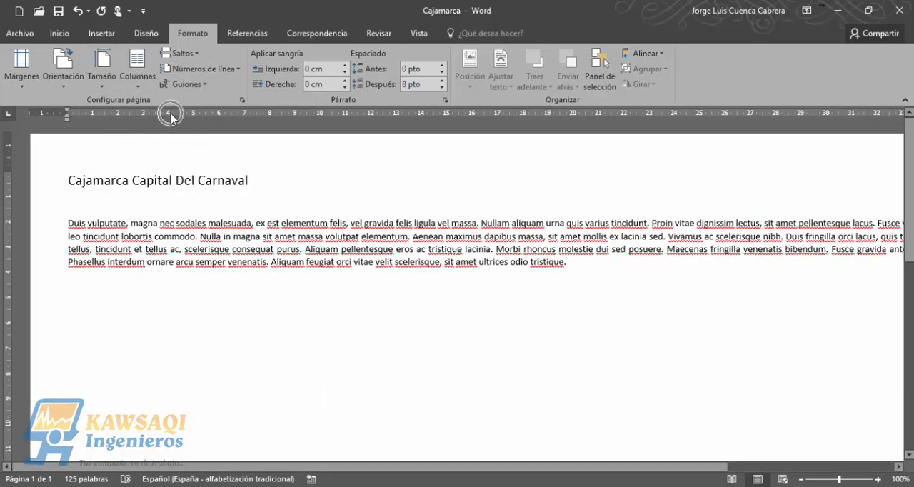
- Apply a custom paper size 5 cm wide and 10 cm high to the whole document
click(106, 85)
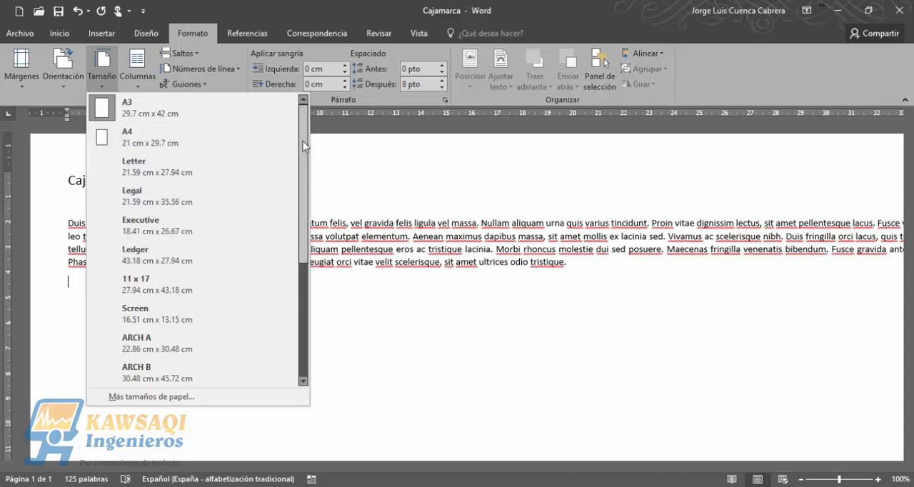
drag(297, 153, 306, 126)
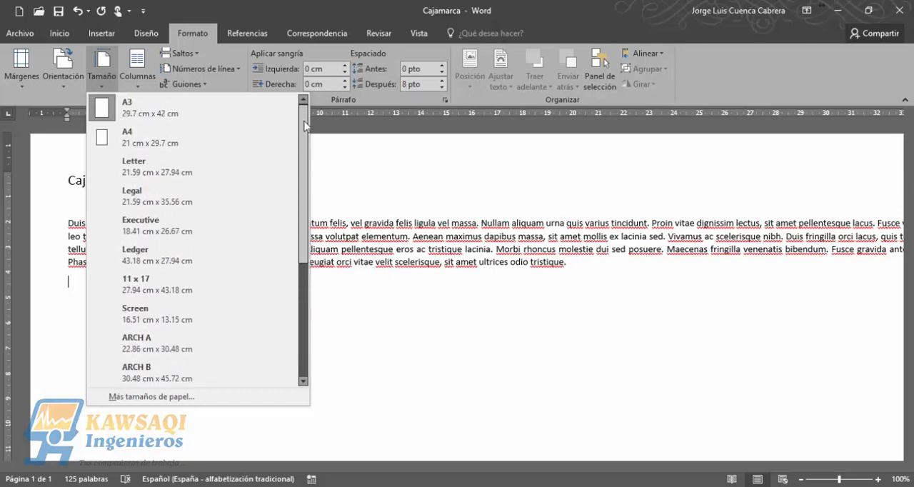
click(161, 397)
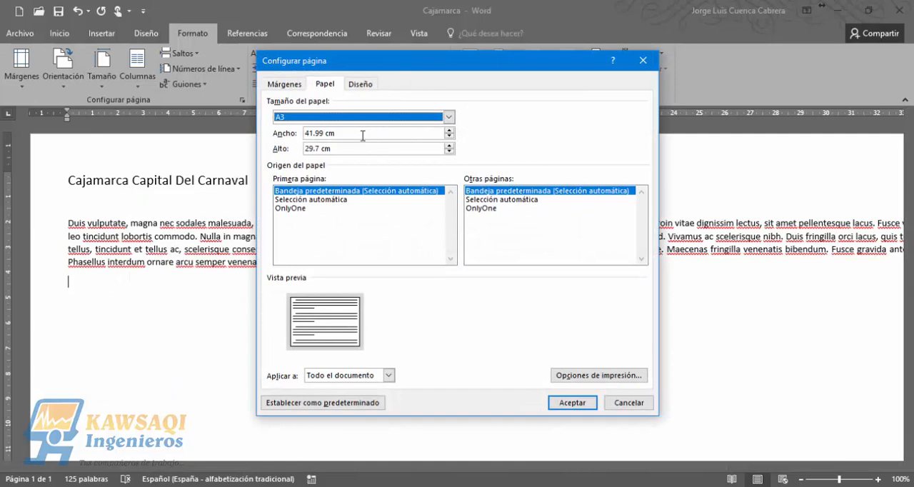
drag(347, 134, 298, 133)
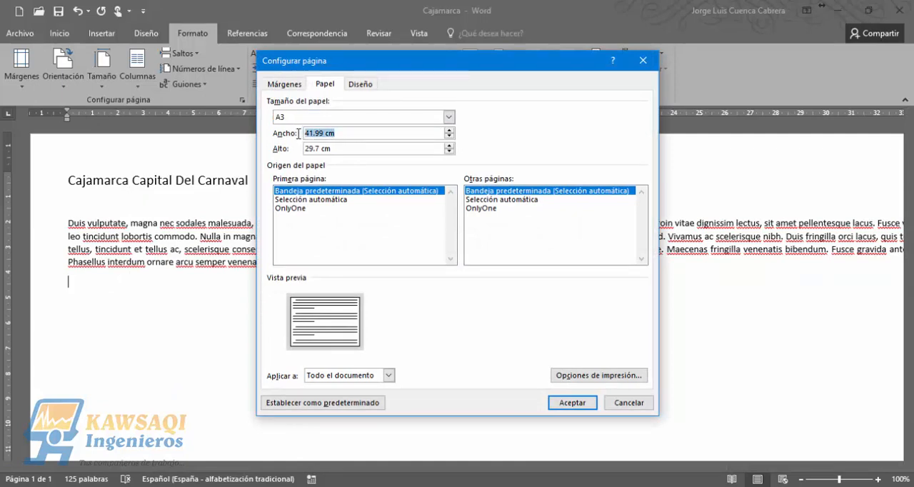
text(5)
drag(332, 149, 298, 149)
text(10)
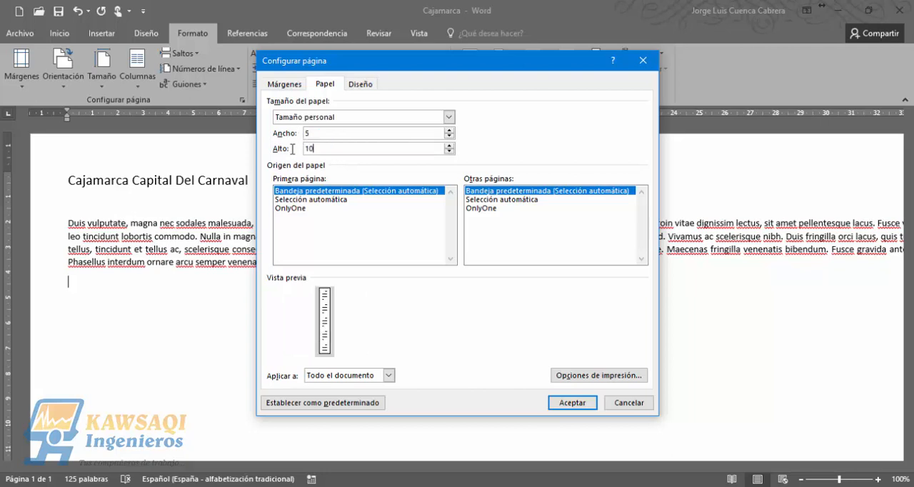
click(320, 134)
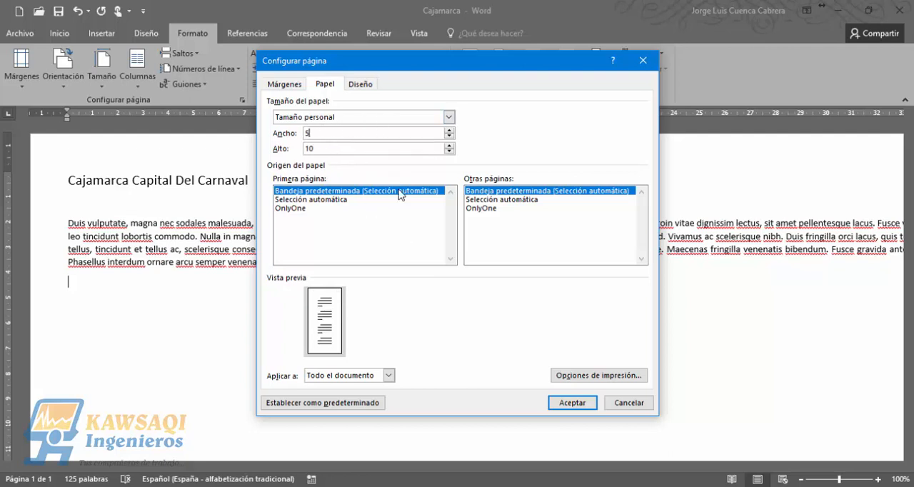
click(342, 118)
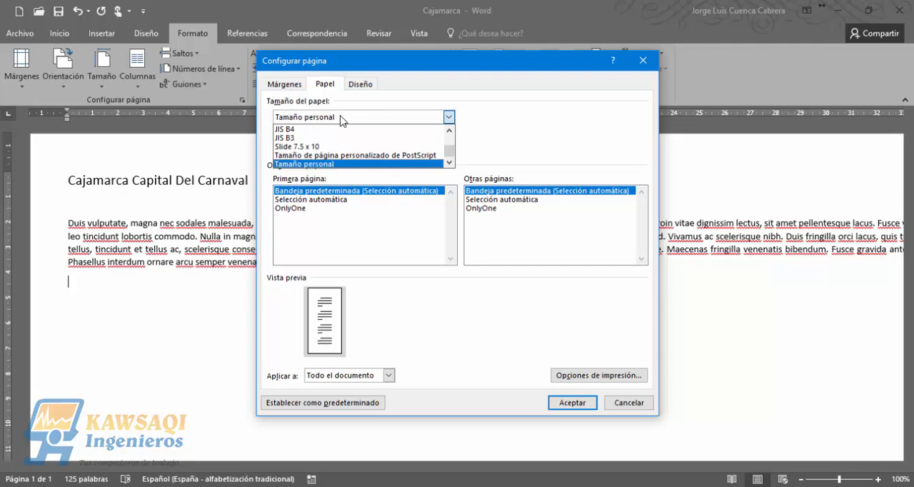
click(342, 119)
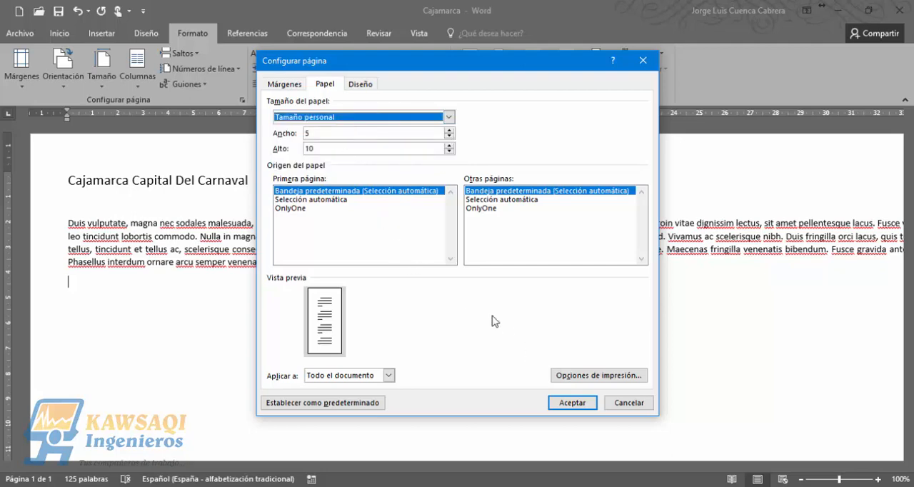
click(570, 402)
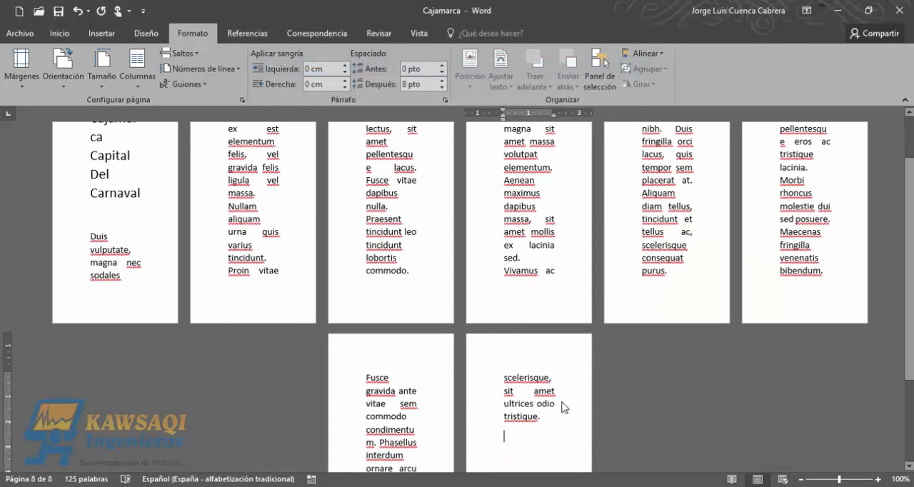
- Change the document's paper size to A4 (21 cm x 29.7 cm) and check the page from its beginning
drag(910, 196, 910, 167)
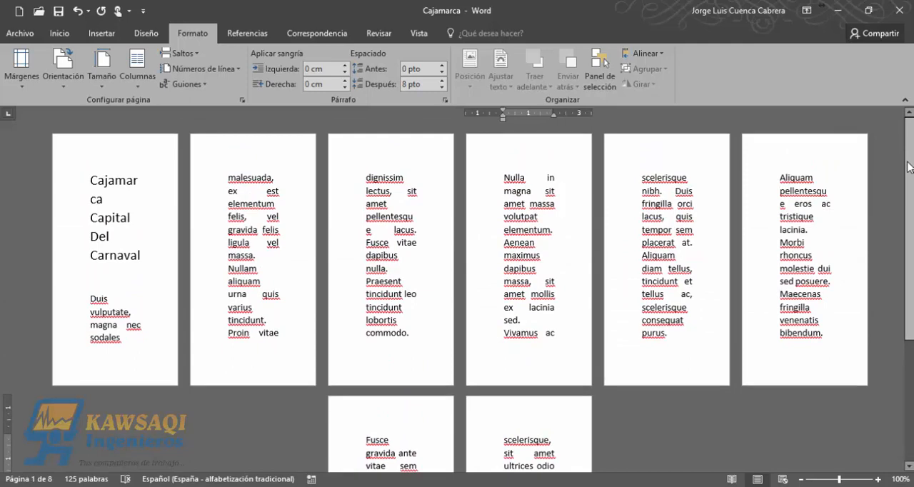
click(105, 87)
click(126, 140)
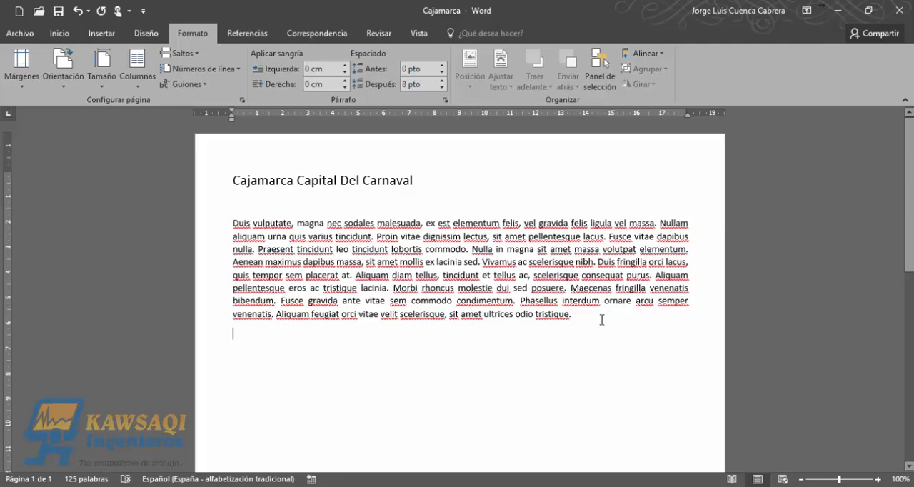
drag(909, 200, 910, 154)
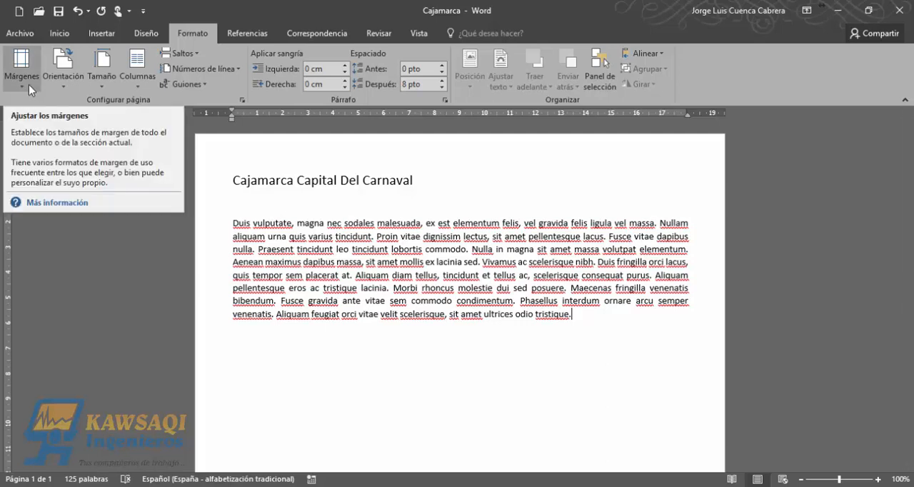
- Change the page orientation to horizontal and review the available paper sizes without choosing one
click(59, 92)
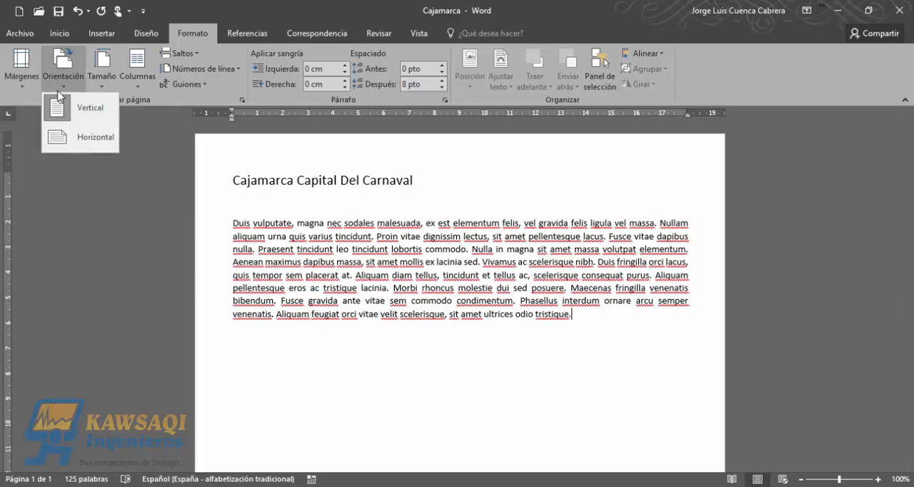
click(74, 139)
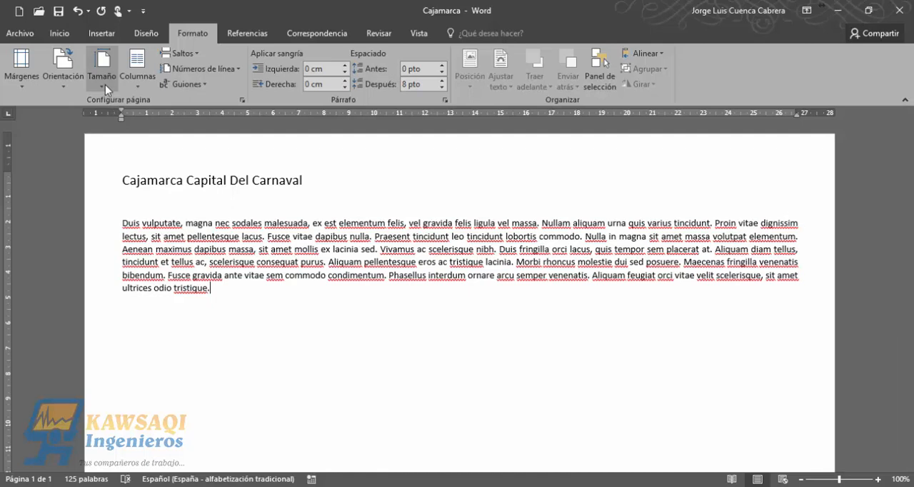
click(105, 84)
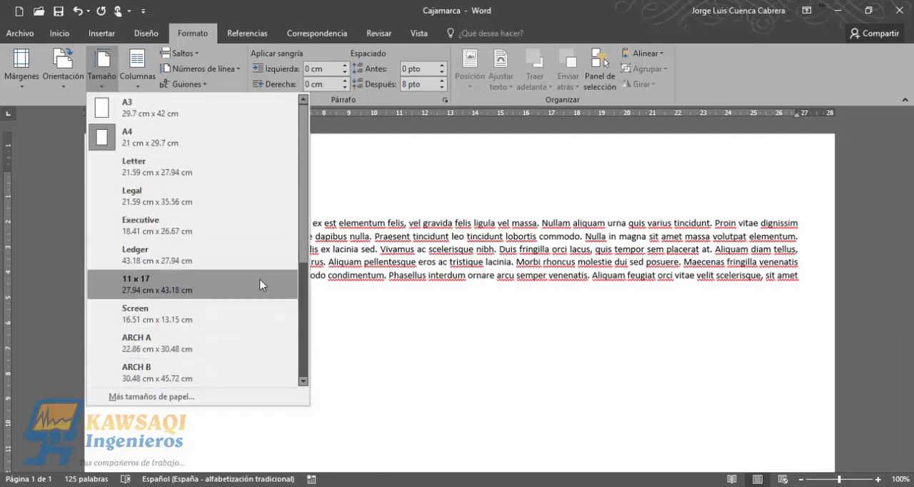
drag(304, 189, 299, 131)
click(387, 194)
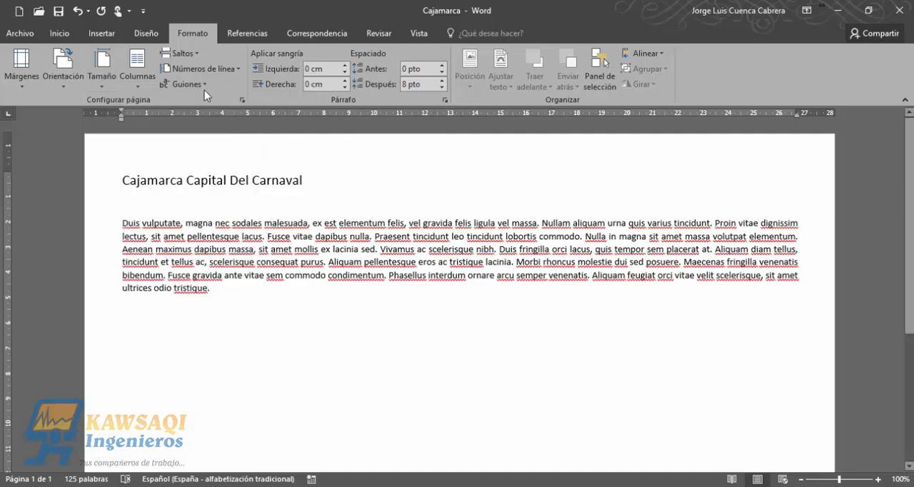
- Set the page orientation back to vertical
key(Return)
click(119, 178)
shift+click(264, 296)
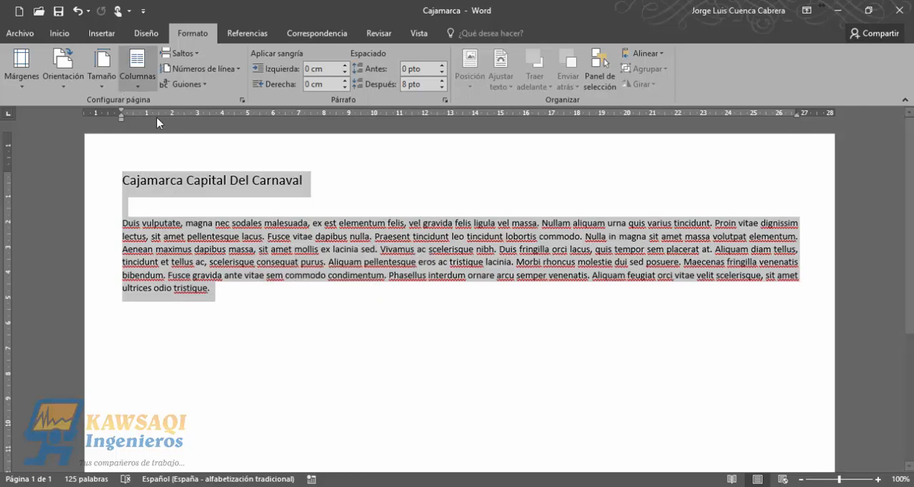
click(303, 276)
click(79, 81)
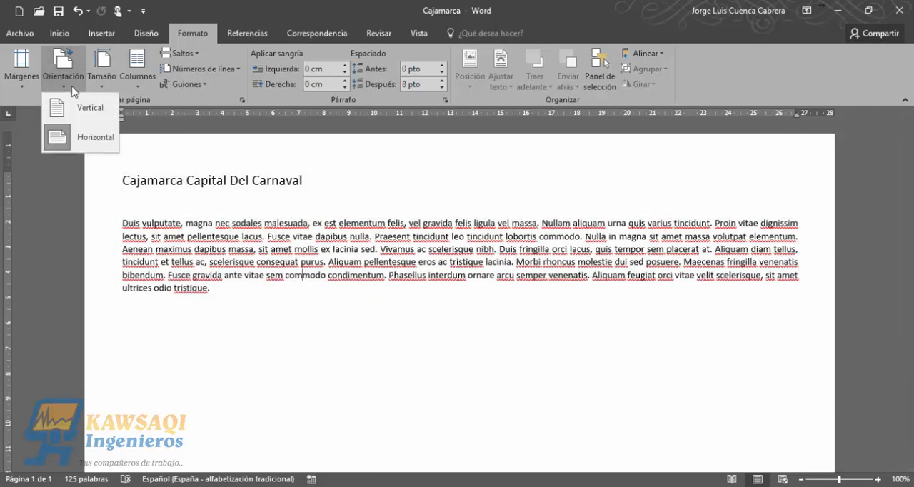
click(98, 120)
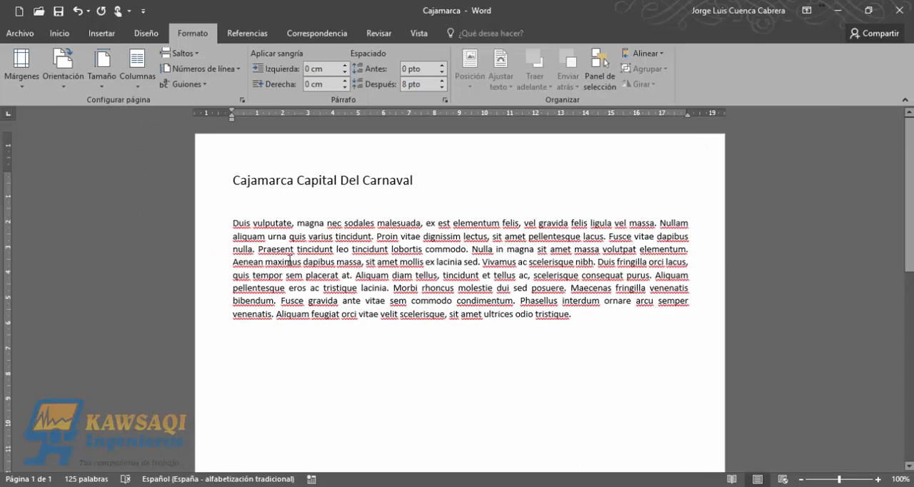
drag(236, 223, 582, 322)
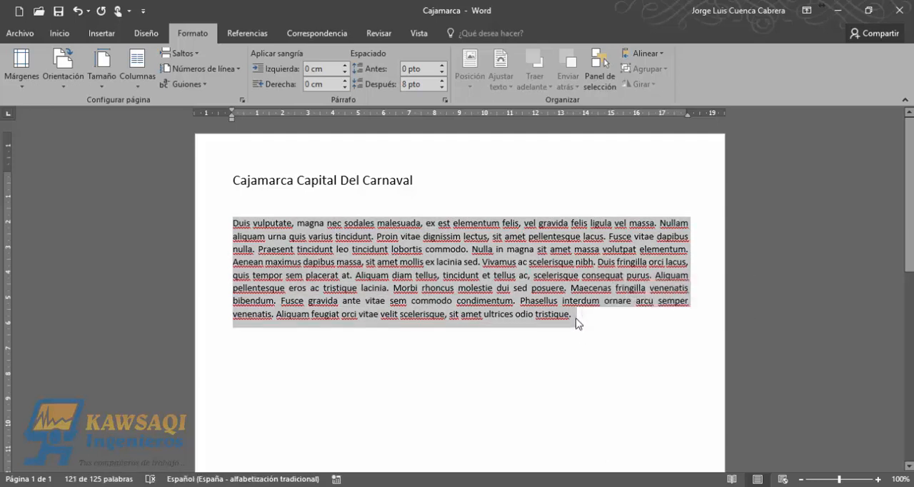
click(576, 315)
drag(556, 313, 228, 209)
click(289, 212)
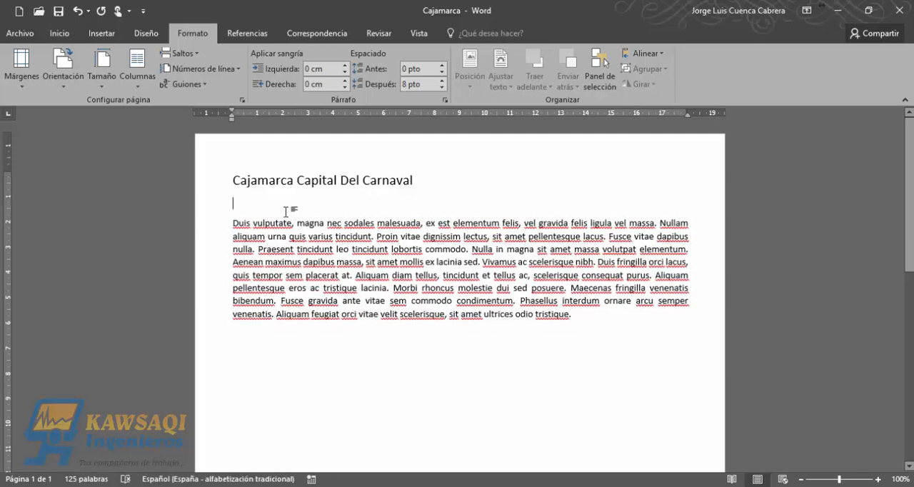
click(144, 92)
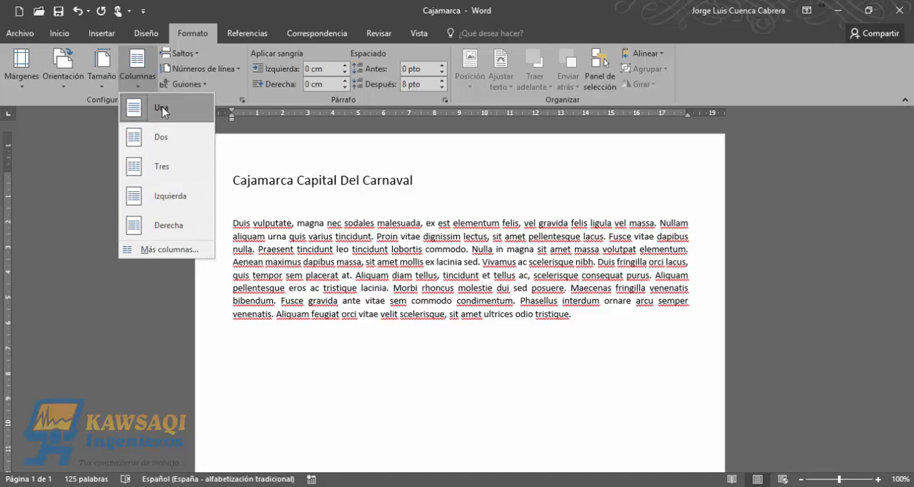
click(371, 264)
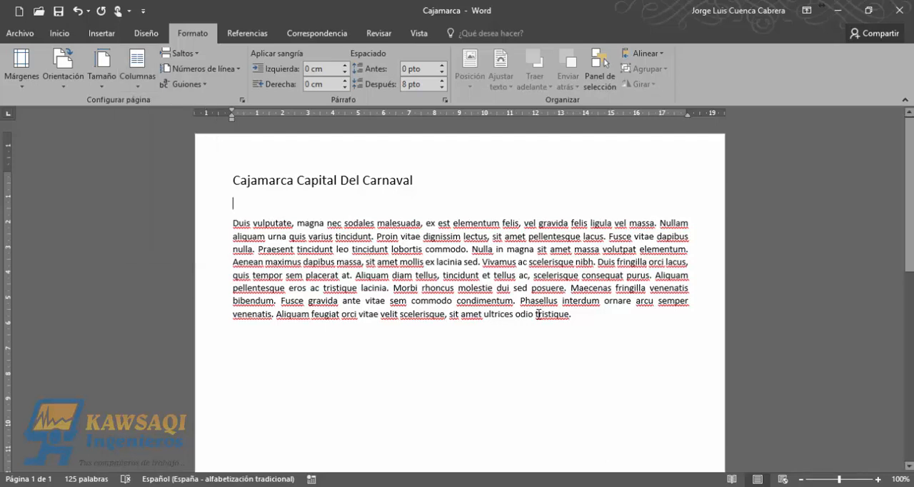
- Lay out the body paragraph below the title in two equal columns, leaving the title out of the selection
drag(573, 315, 235, 223)
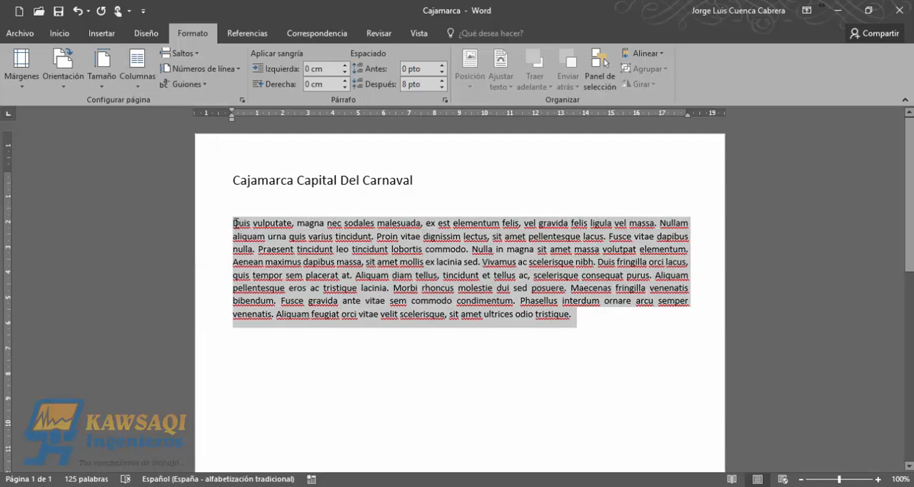
click(140, 81)
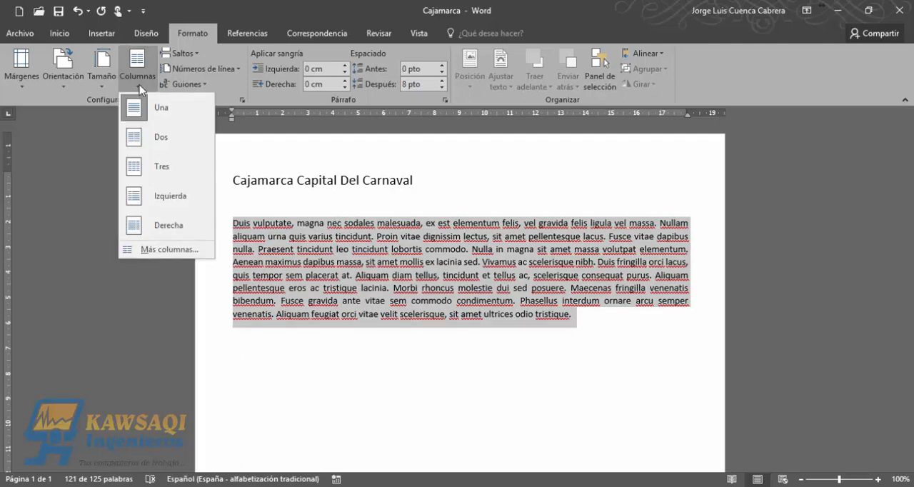
click(281, 165)
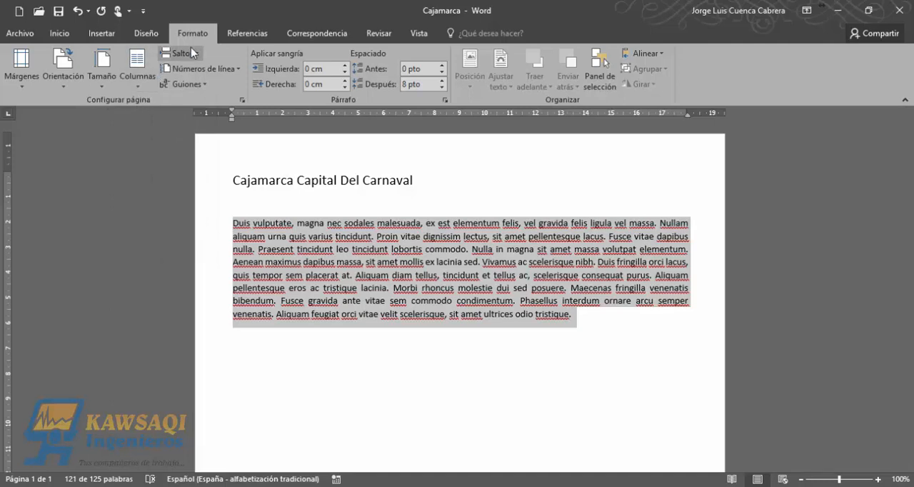
click(138, 87)
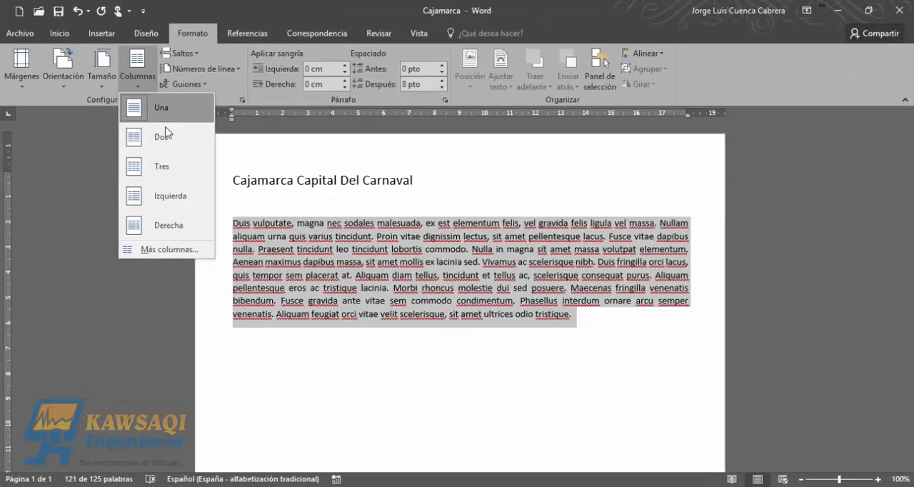
click(162, 142)
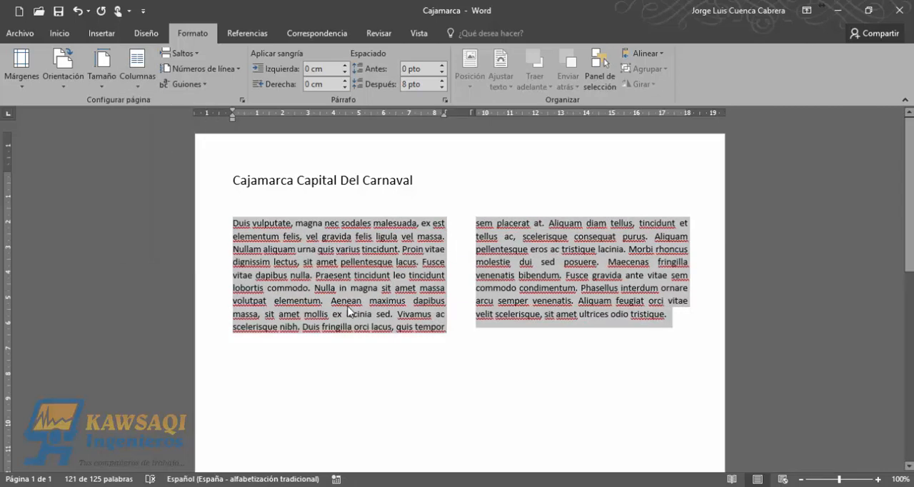
click(462, 308)
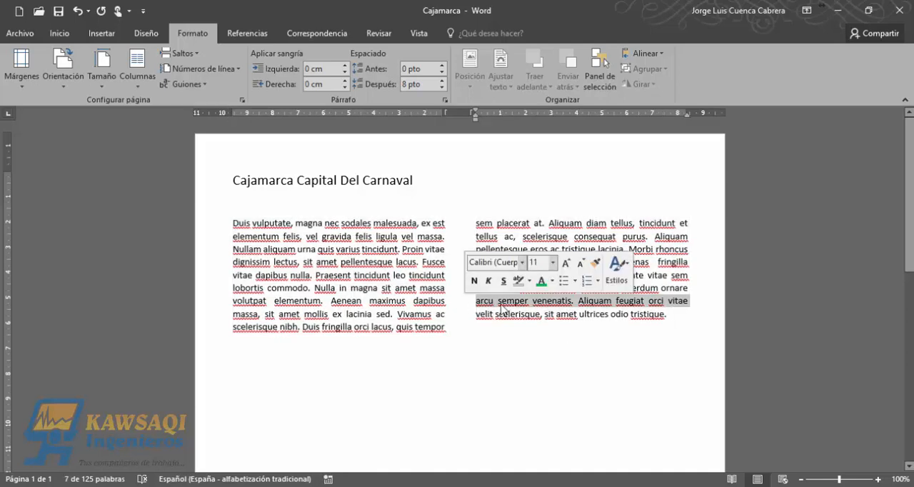
- Reselect the whole body paragraph and lay it out in three columns
drag(674, 317, 157, 134)
click(137, 72)
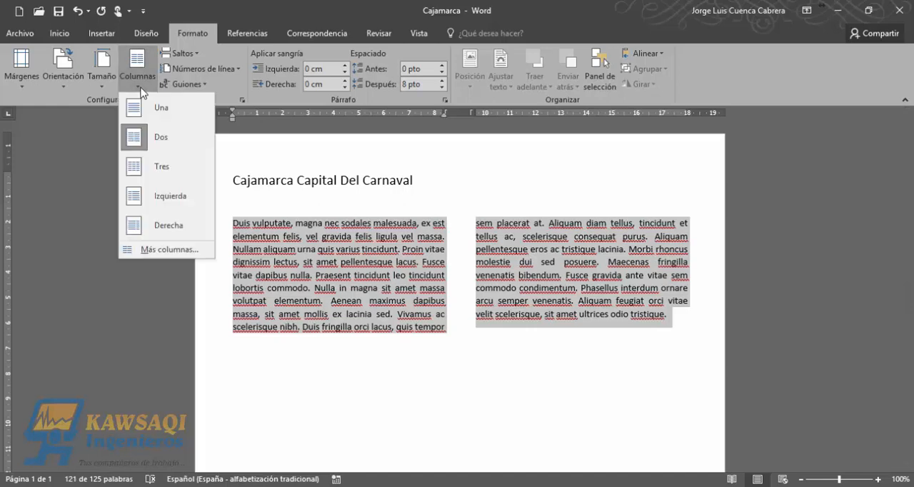
click(158, 179)
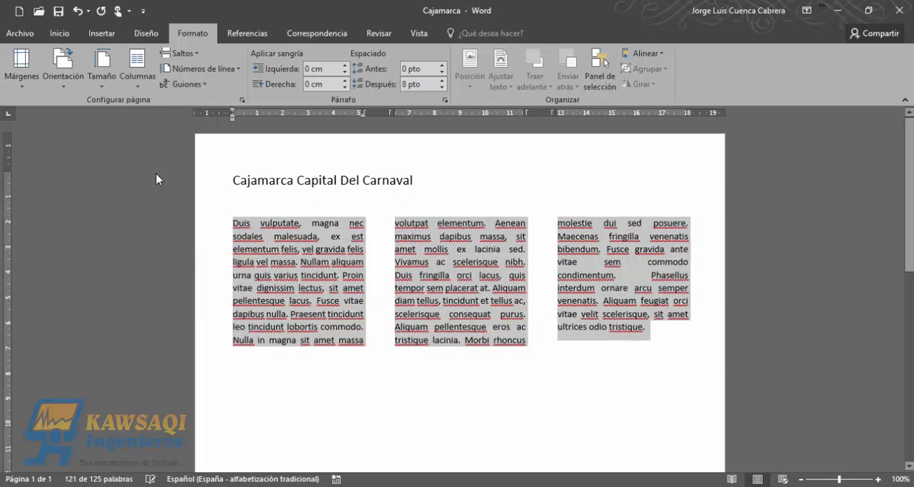
click(542, 350)
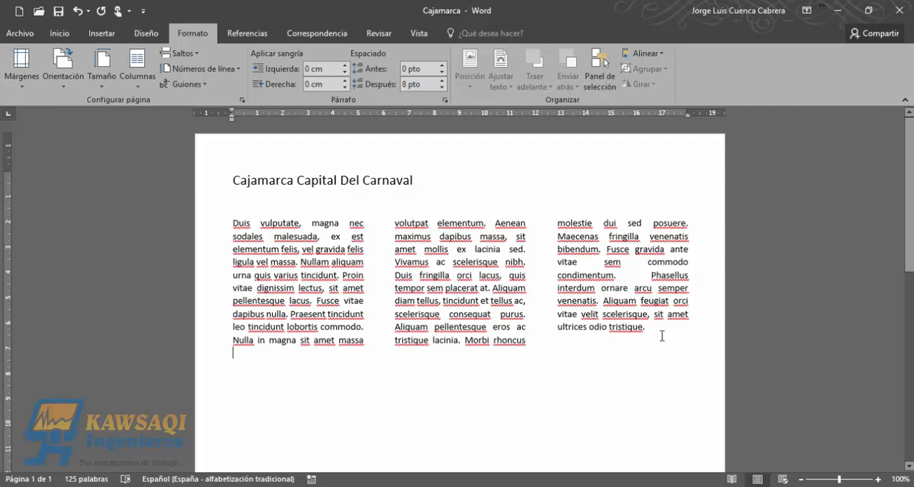
- Apply the Izquierda column layout to the whole body paragraph and inspect the narrow first column
drag(660, 334, 238, 211)
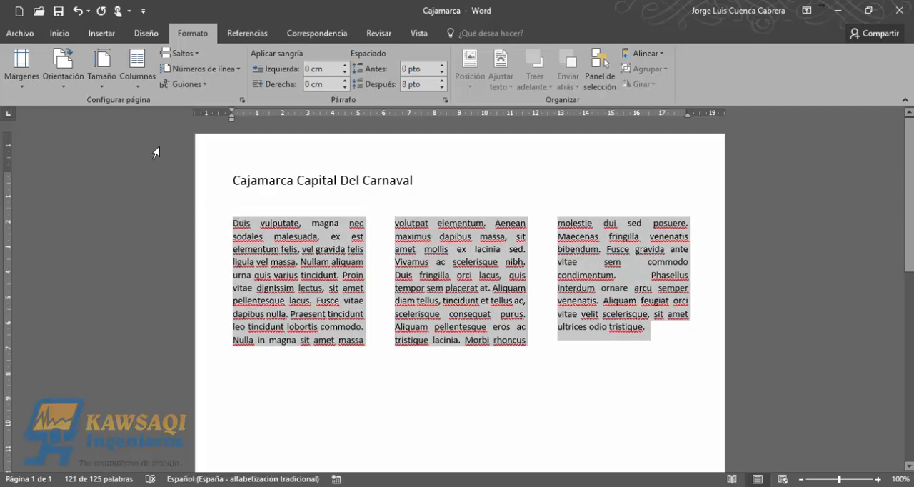
click(142, 84)
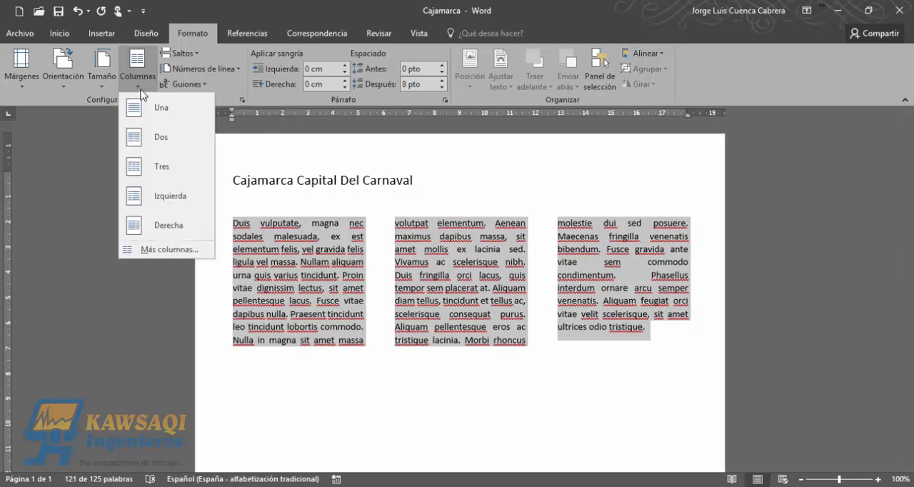
click(164, 204)
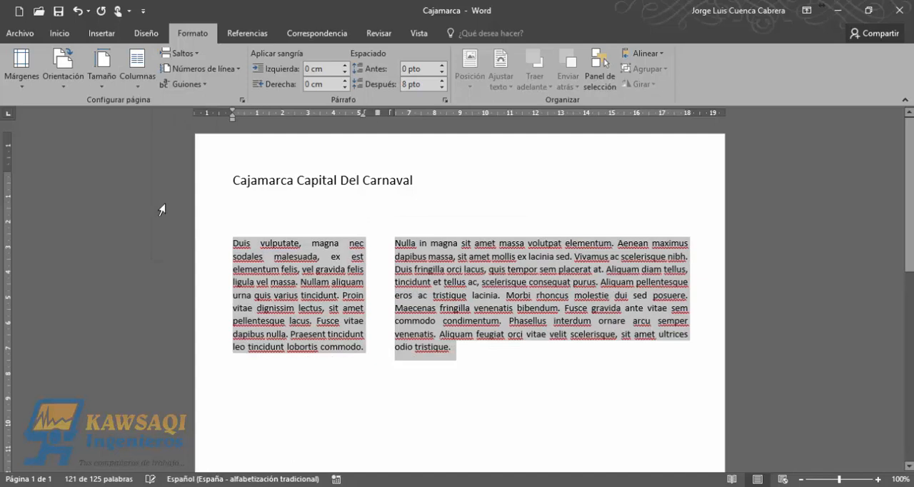
click(490, 365)
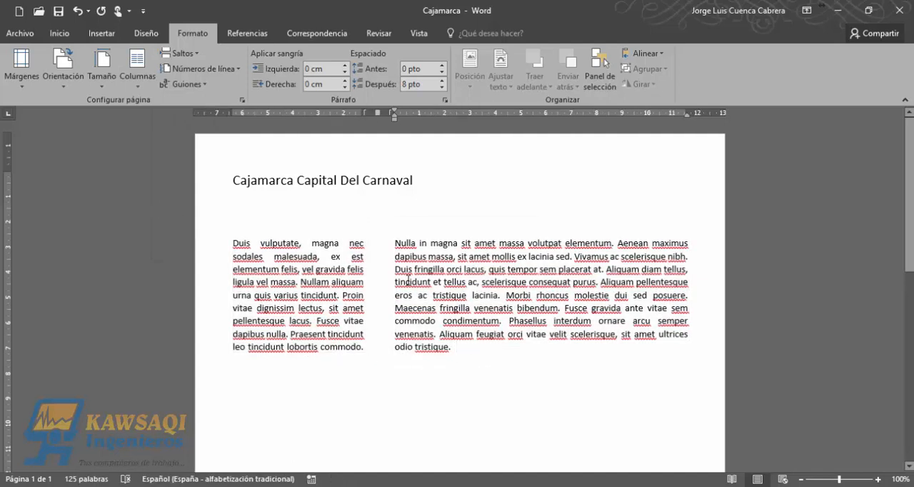
drag(375, 258, 233, 257)
click(319, 306)
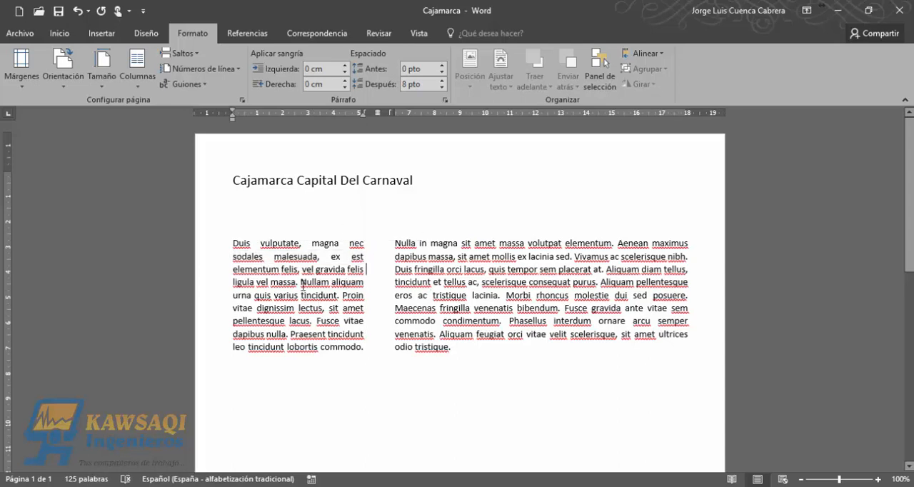
- Apply the Derecha column layout to the whole body paragraph and compare the text in the narrow and wide columns
drag(473, 356, 233, 243)
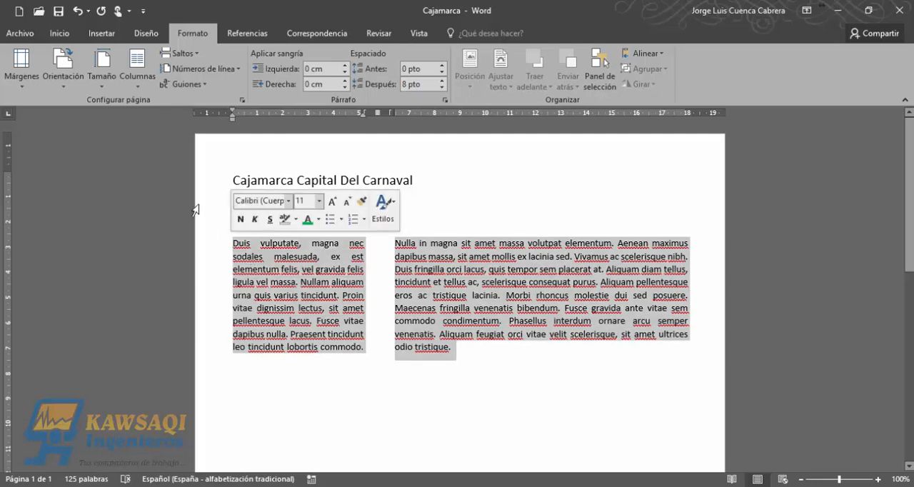
click(141, 88)
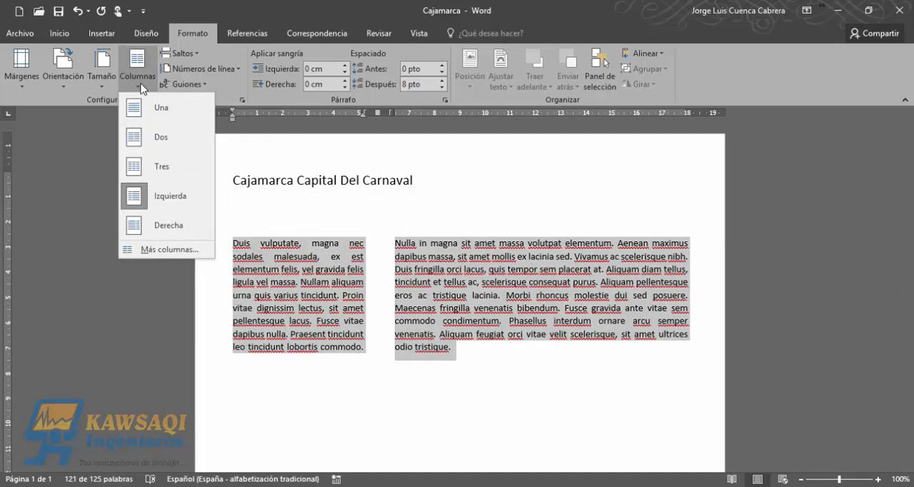
click(168, 226)
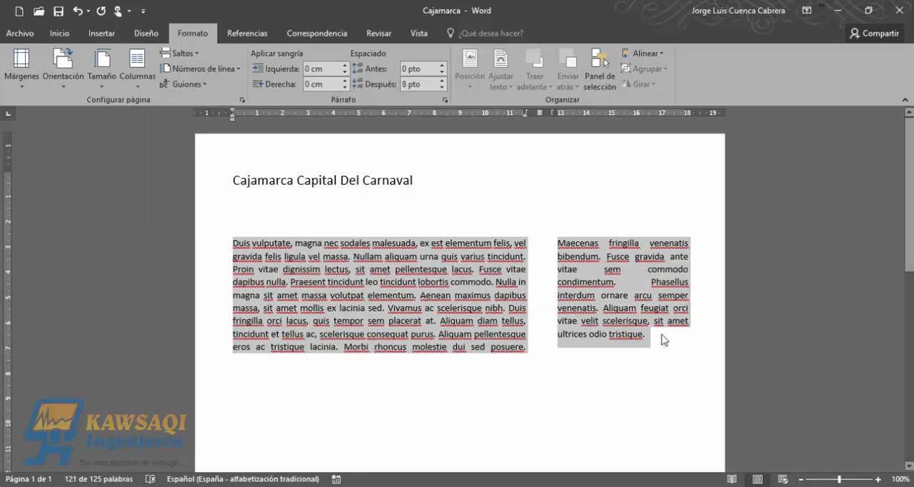
click(658, 332)
drag(652, 334, 556, 245)
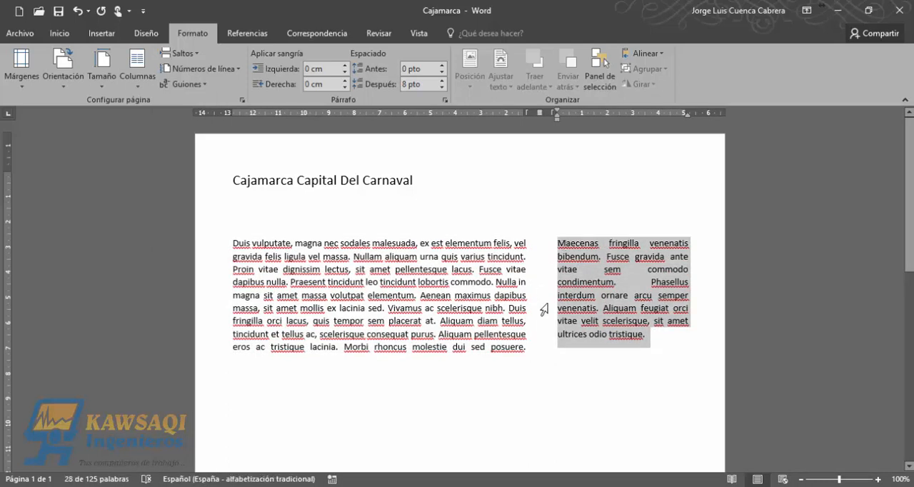
click(301, 257)
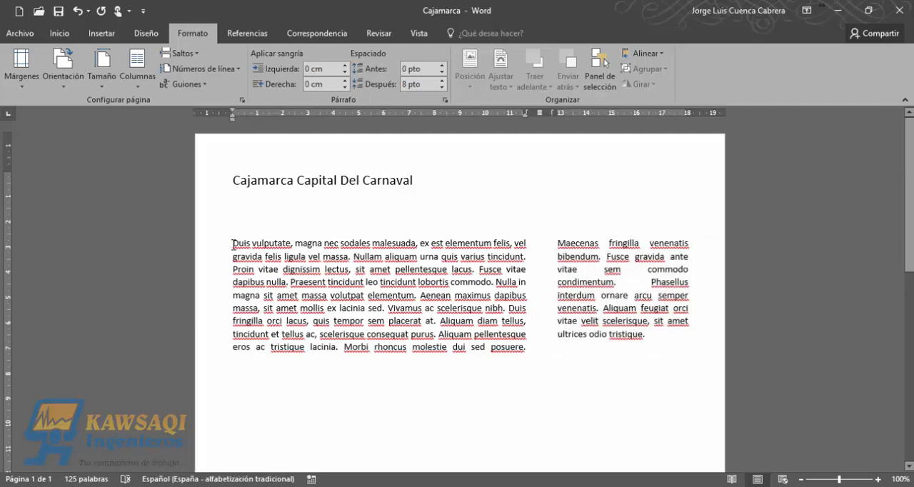
drag(233, 244, 515, 345)
click(655, 342)
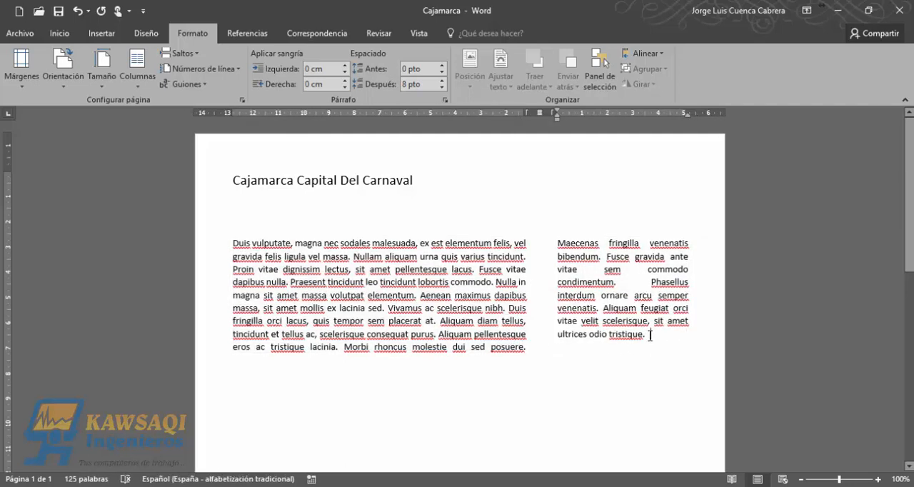
- Reselect the whole body paragraph and raise its number of columns to 4 in the Columnas settings
drag(650, 334, 235, 233)
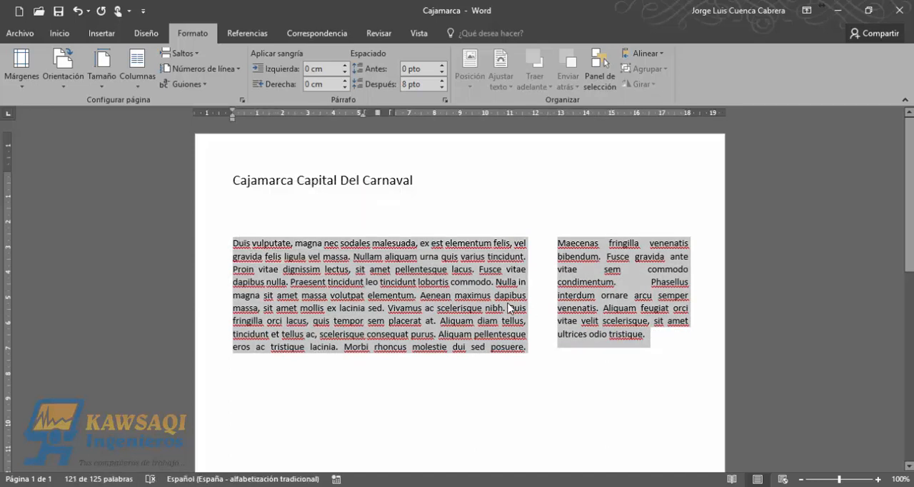
click(143, 88)
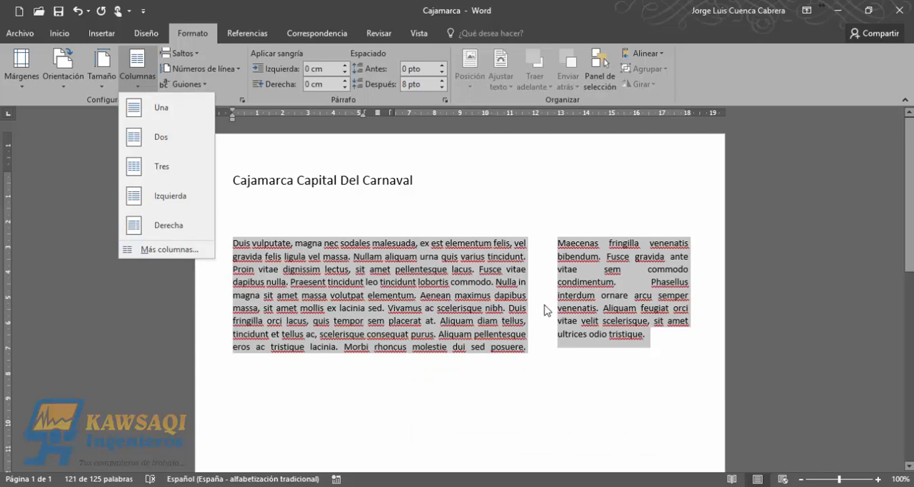
click(174, 251)
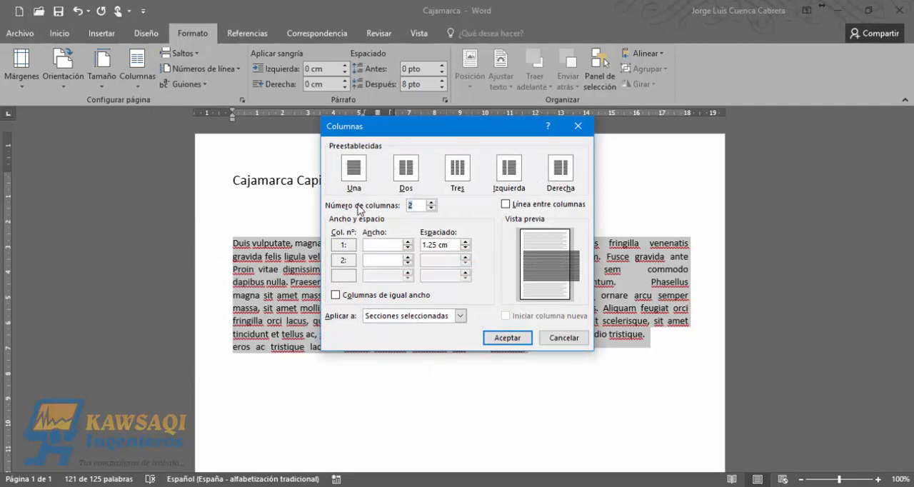
click(431, 204)
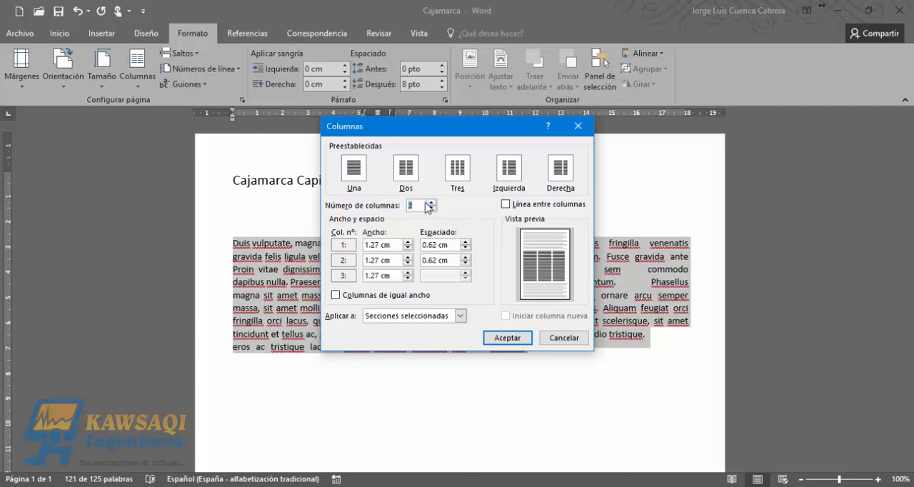
click(420, 206)
click(431, 203)
click(431, 208)
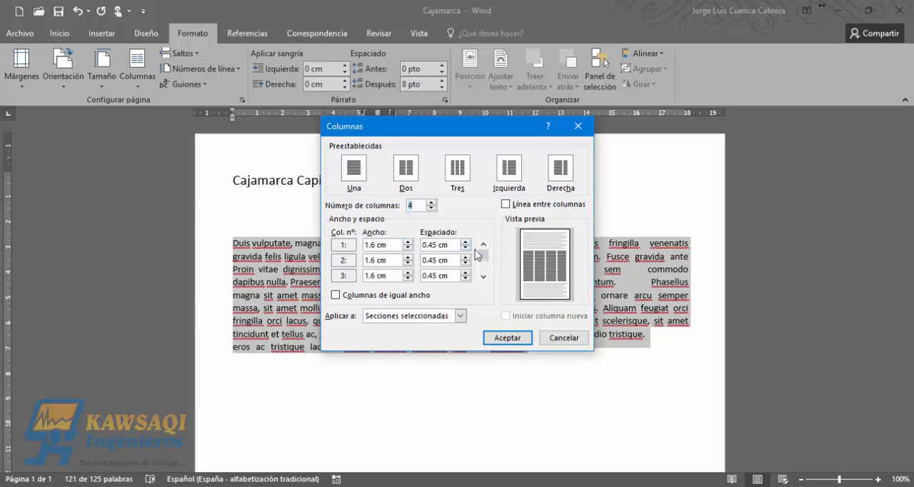
- Set the spacing after columns 1, 2 and 3 to 0.4 cm and apply the four-column layout to the body paragraph
mouse_move(483, 255)
mouse_down()
mouse_move(484, 275)
mouse_move(484, 247)
mouse_up()
click(466, 248)
click(466, 242)
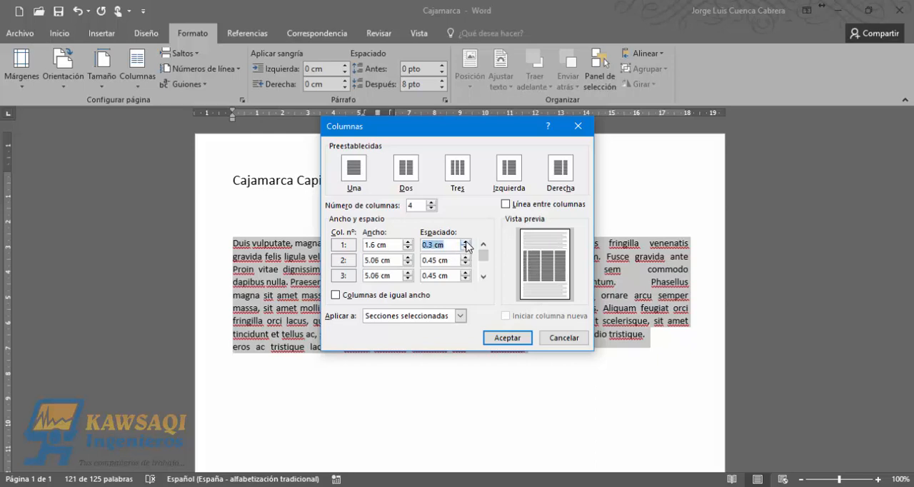
click(466, 242)
click(466, 242)
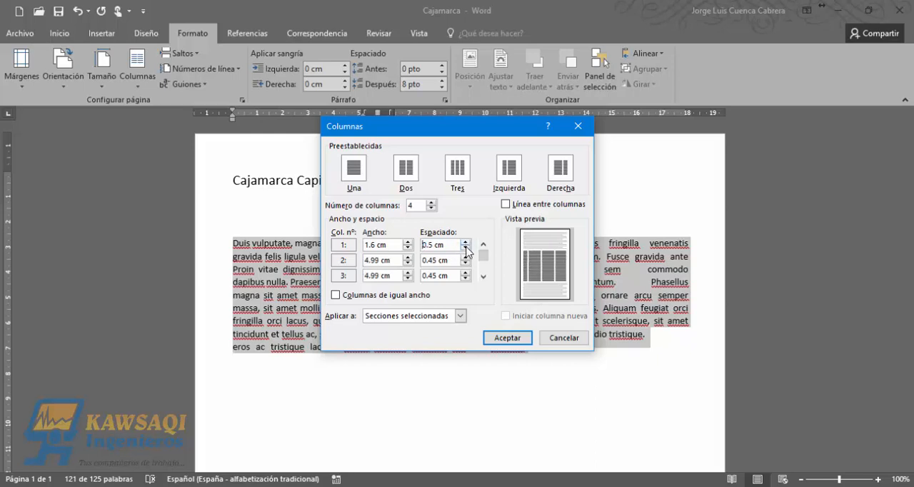
click(466, 248)
click(466, 264)
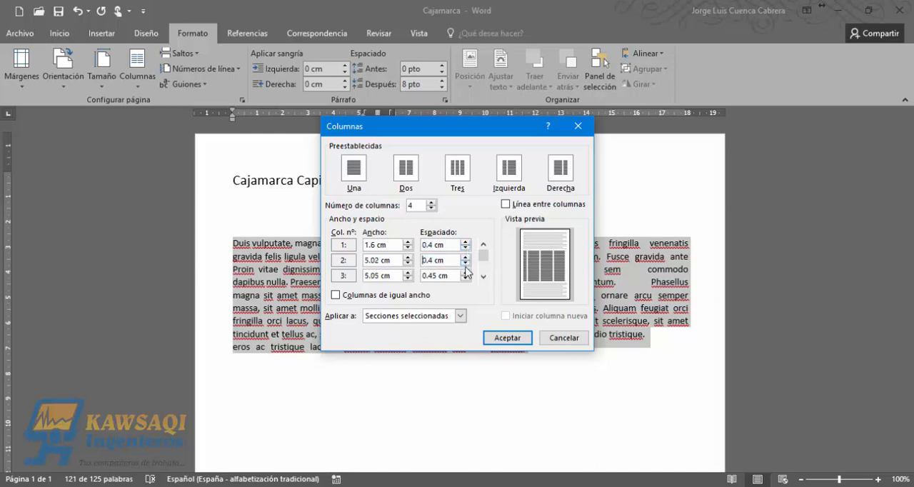
click(466, 279)
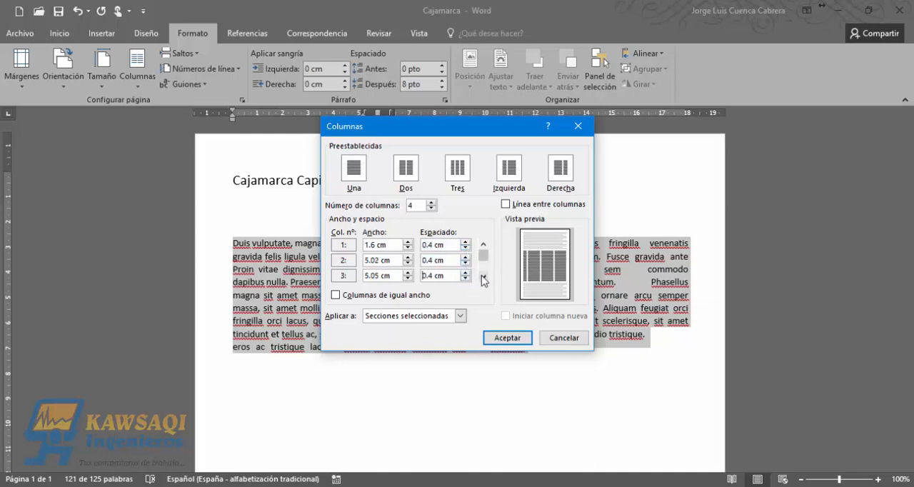
click(483, 277)
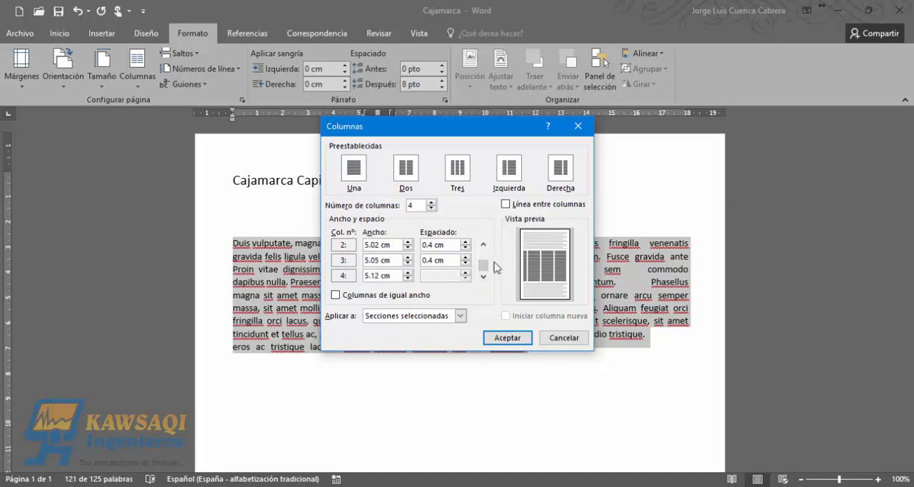
click(484, 254)
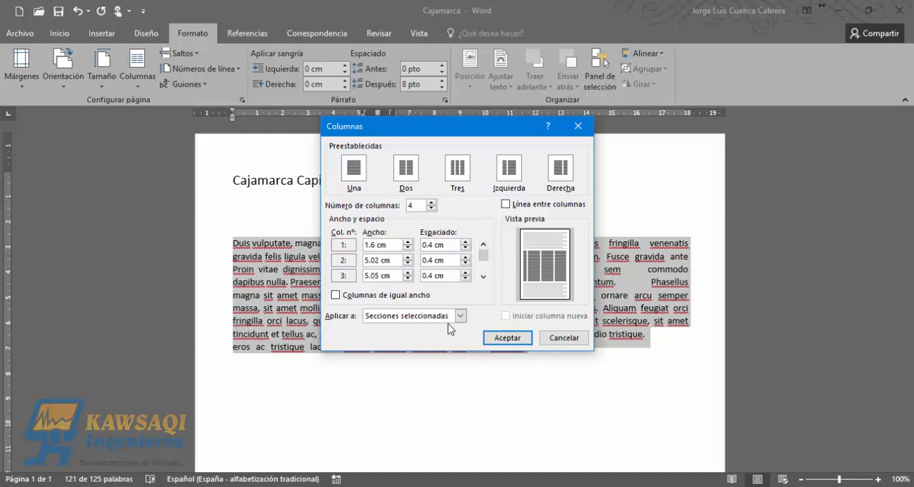
click(509, 339)
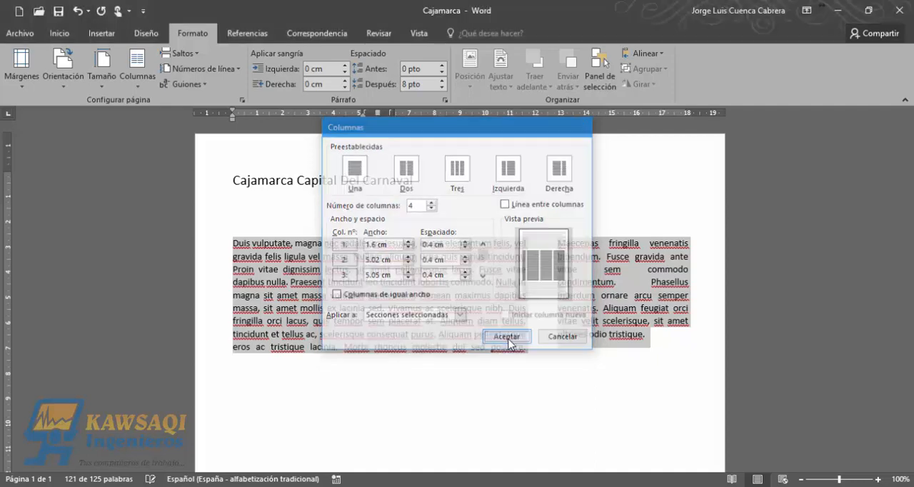
click(497, 409)
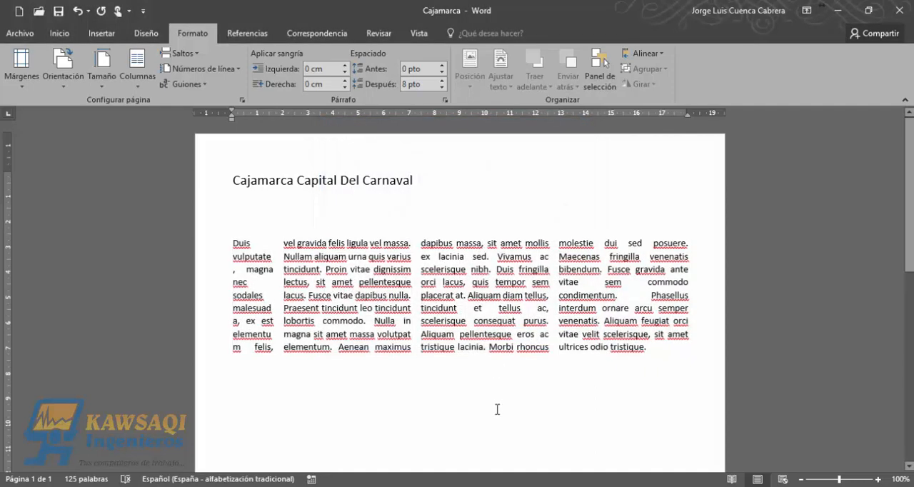
- Reselect the whole body paragraph and lay it out in three equal columns with the Tres preset
drag(648, 347, 241, 243)
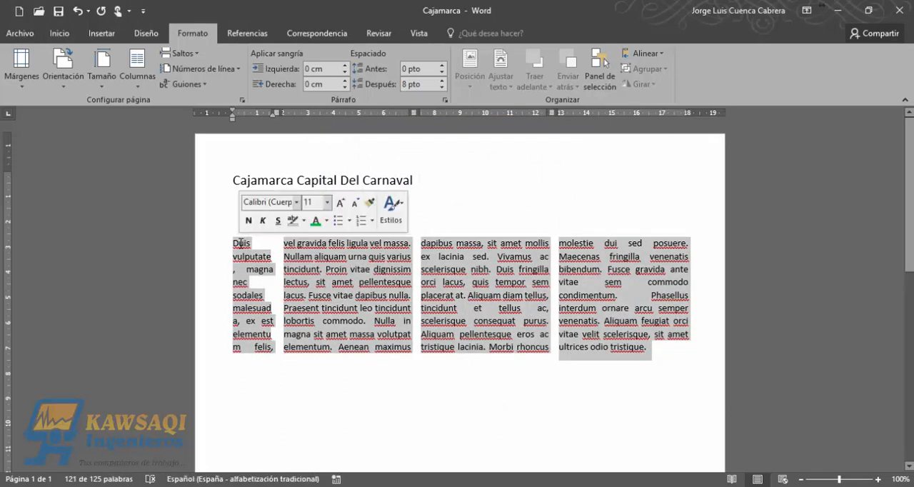
click(137, 87)
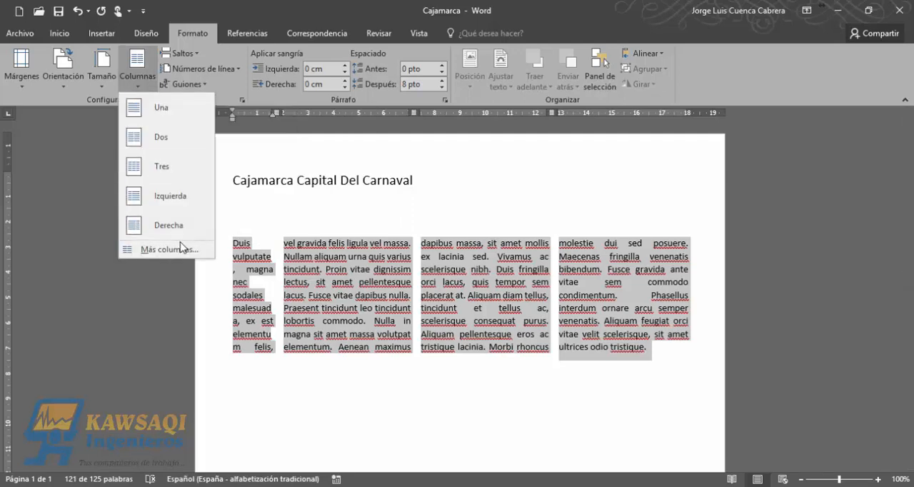
click(185, 252)
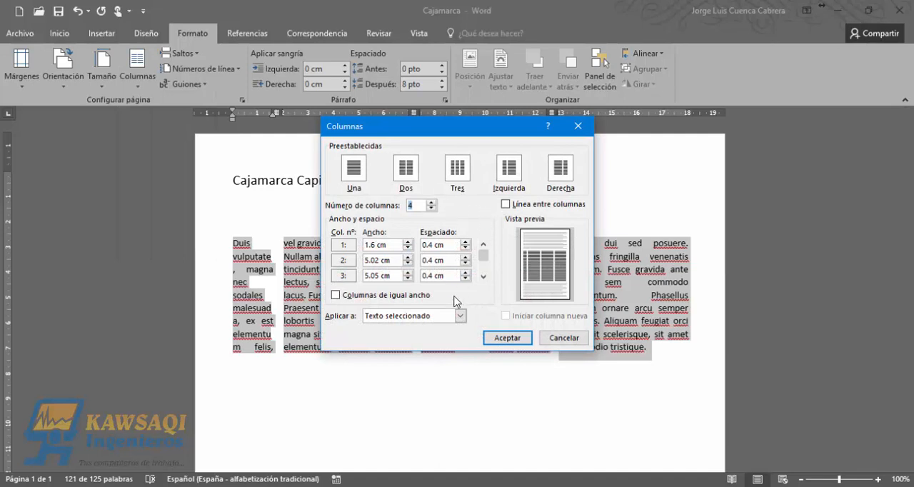
click(557, 337)
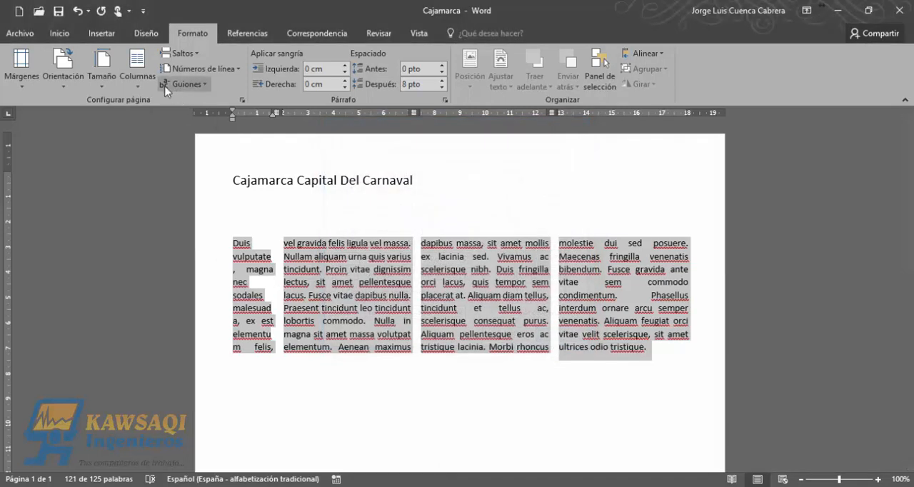
click(137, 72)
click(153, 171)
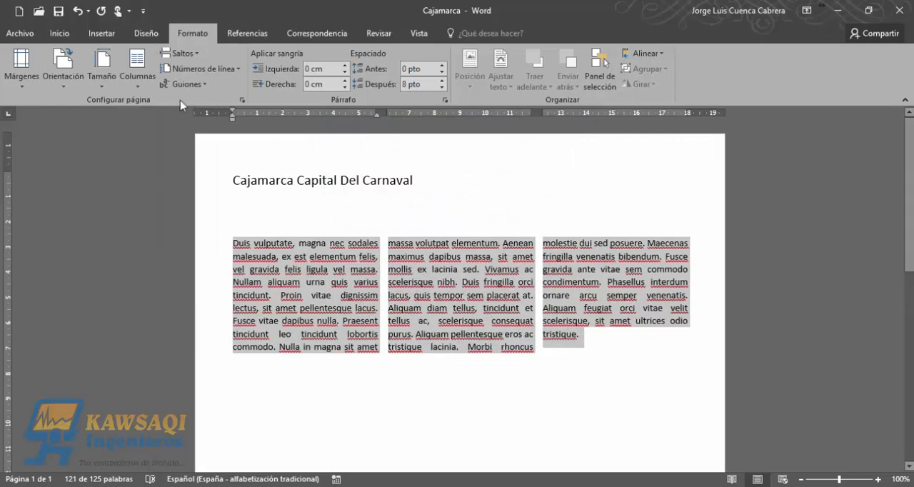
- Set the spacing between the three equal columns to 0.6 cm and apply a line between the columns
click(146, 87)
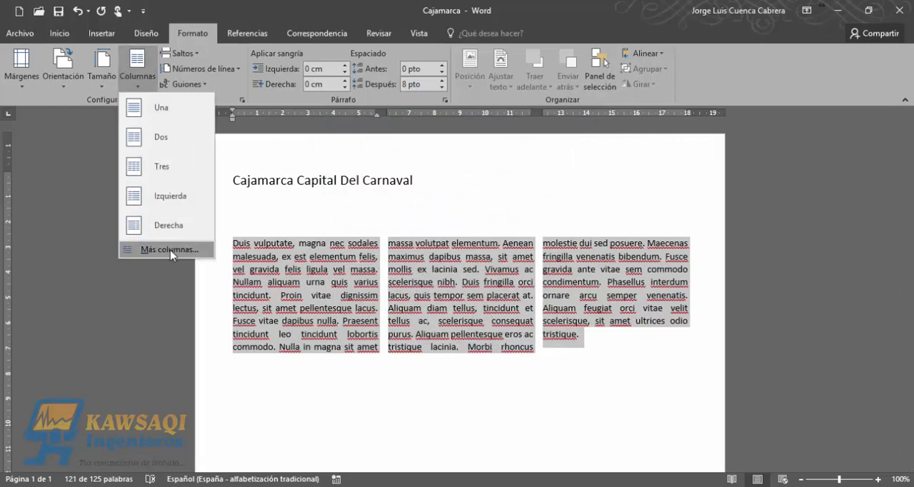
click(170, 250)
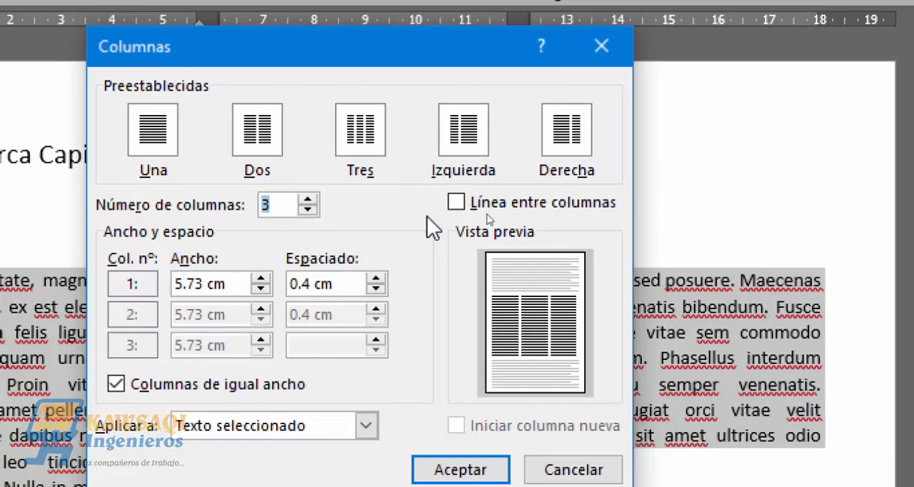
click(376, 280)
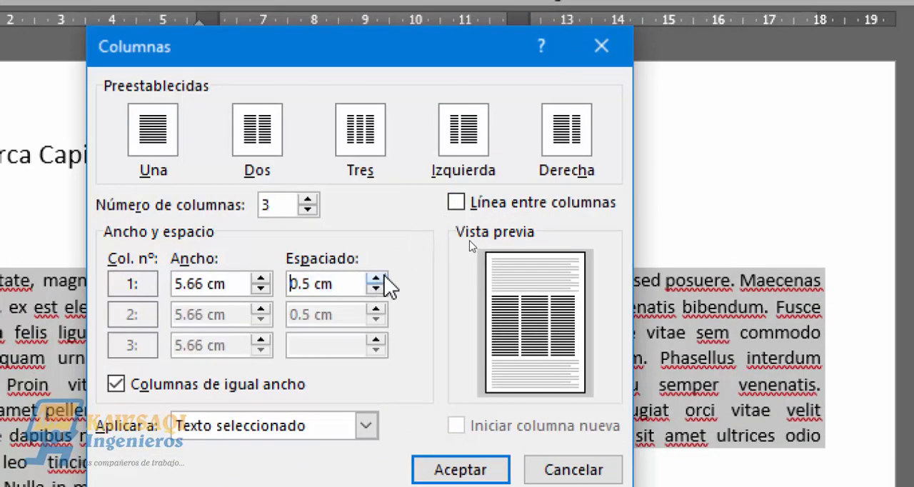
click(376, 279)
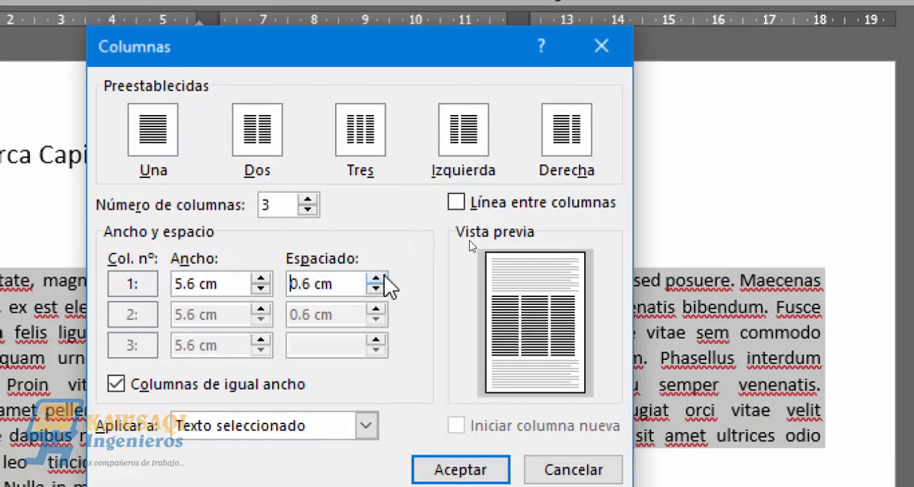
click(463, 203)
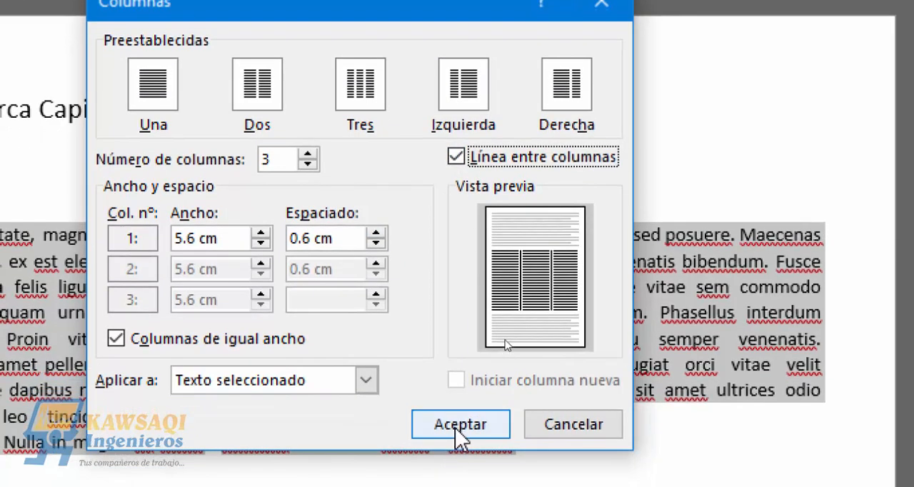
click(457, 428)
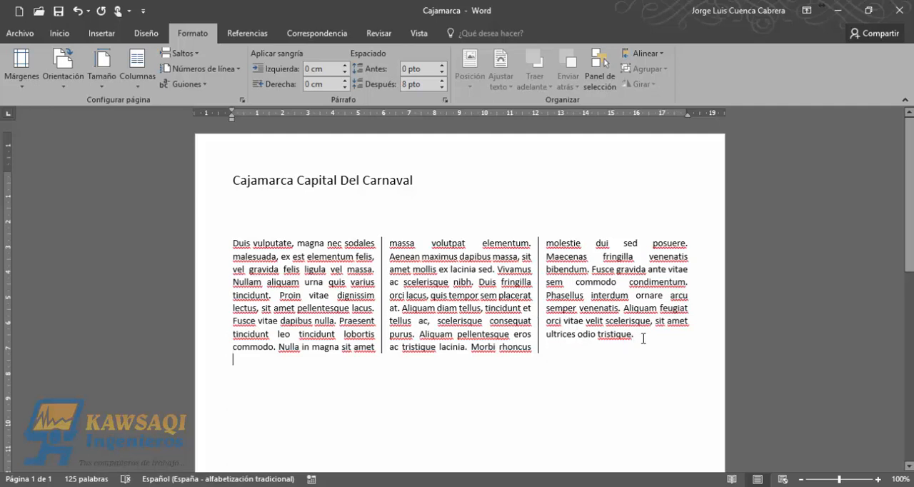
- Turn the line between the body paragraph's columns off and on to compare the preview, and accept the layout with the line enabled
drag(644, 338, 234, 241)
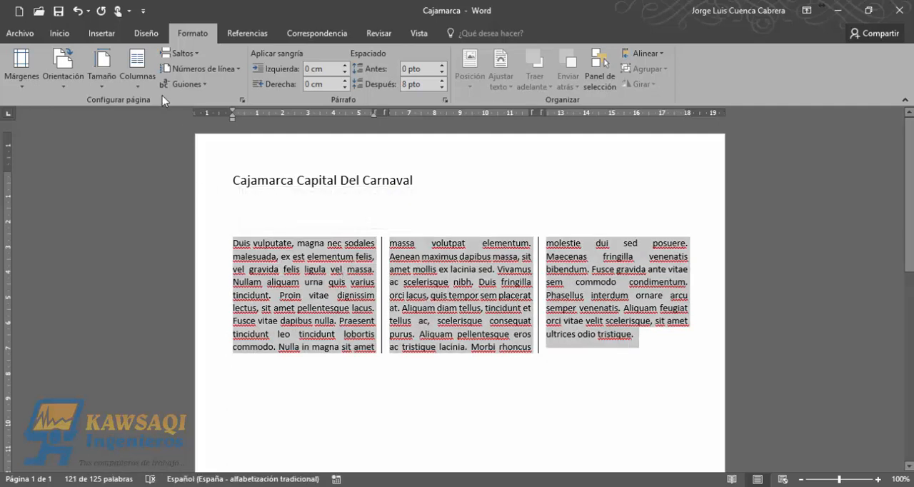
click(137, 66)
click(172, 246)
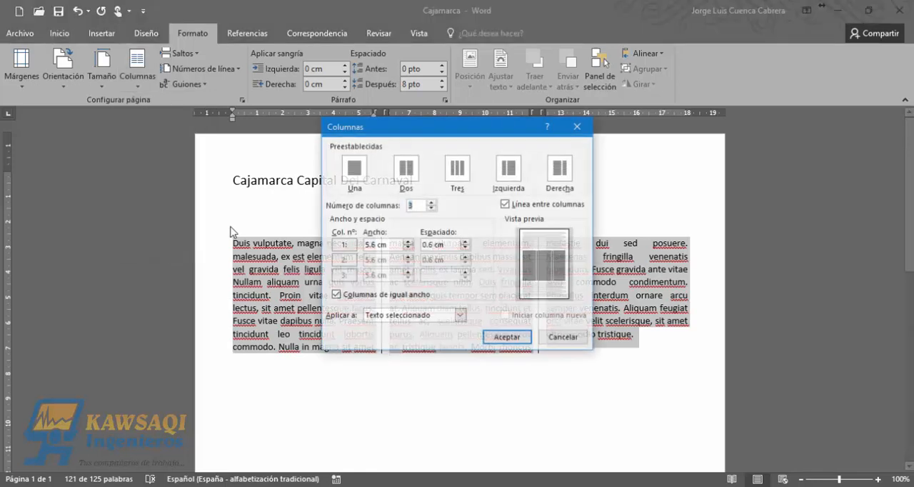
click(518, 206)
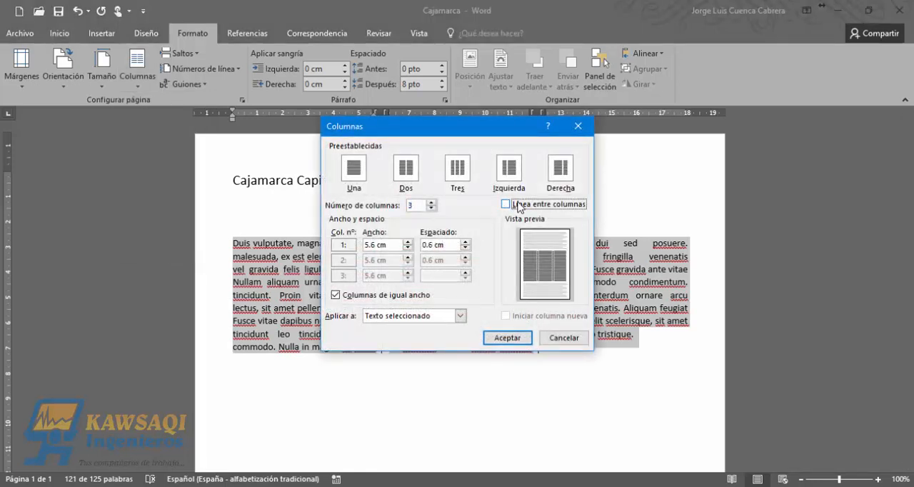
click(506, 205)
click(508, 207)
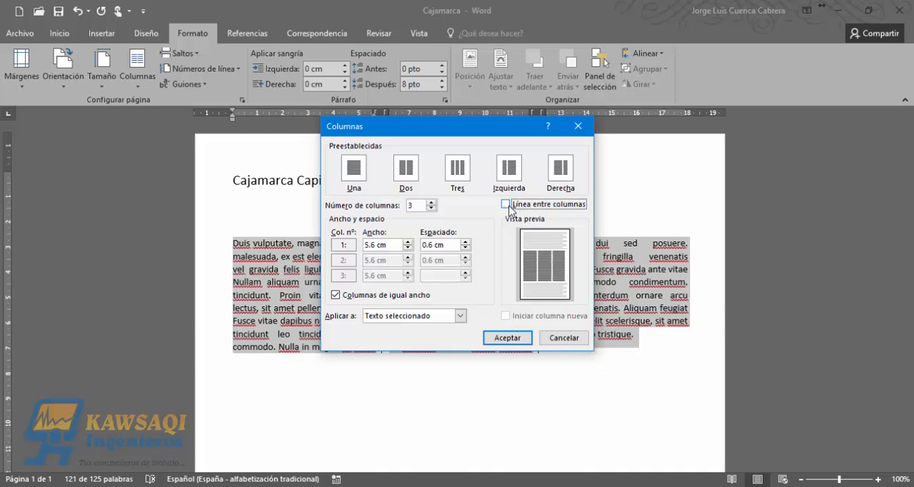
click(509, 207)
click(510, 207)
click(509, 207)
click(509, 208)
click(509, 207)
click(500, 338)
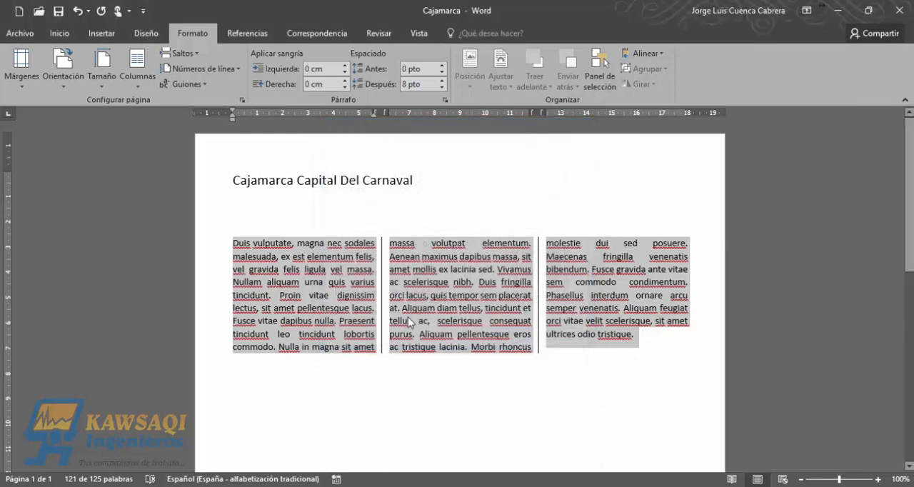
click(409, 322)
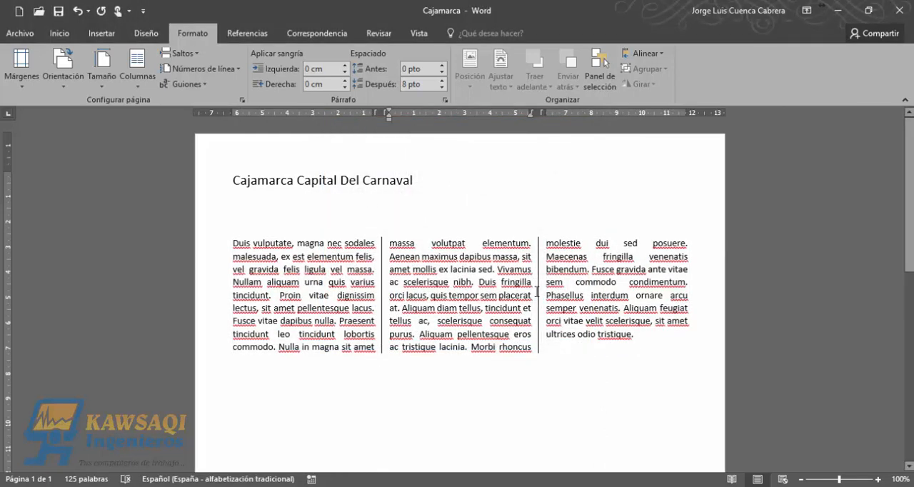
mouse_move(537, 293)
mouse_down()
mouse_move(540, 318)
mouse_move(536, 295)
mouse_up()
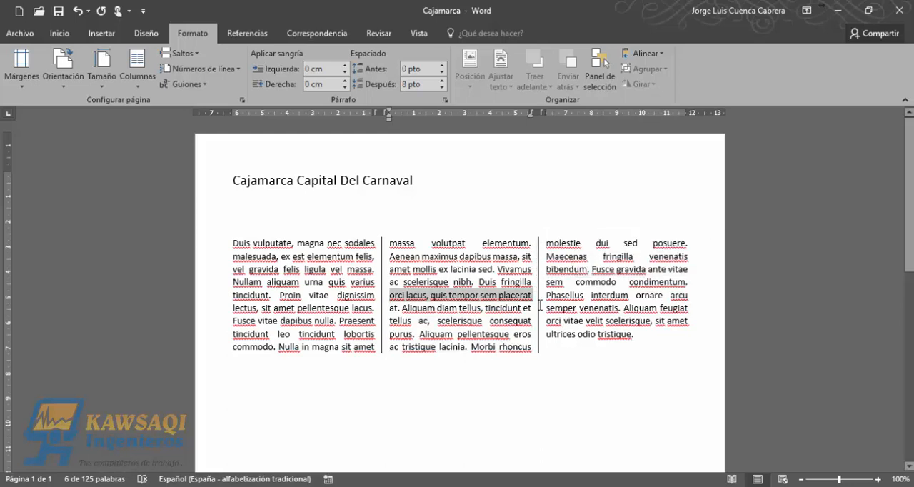
click(541, 306)
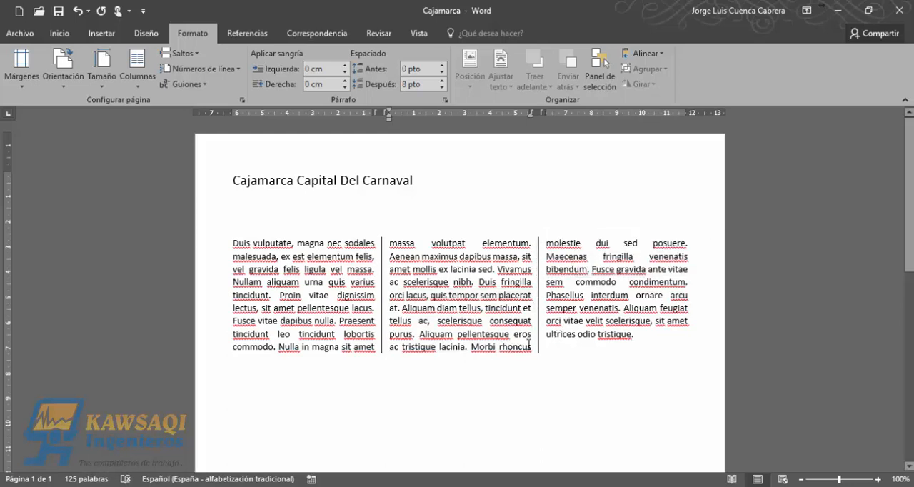
- Copy the middle column's text from "Aenean maximus" to "Morbi rhoncus" and paste it twice as new paragraphs at the end of the body text
drag(534, 348, 400, 255)
key(ctrl+c)
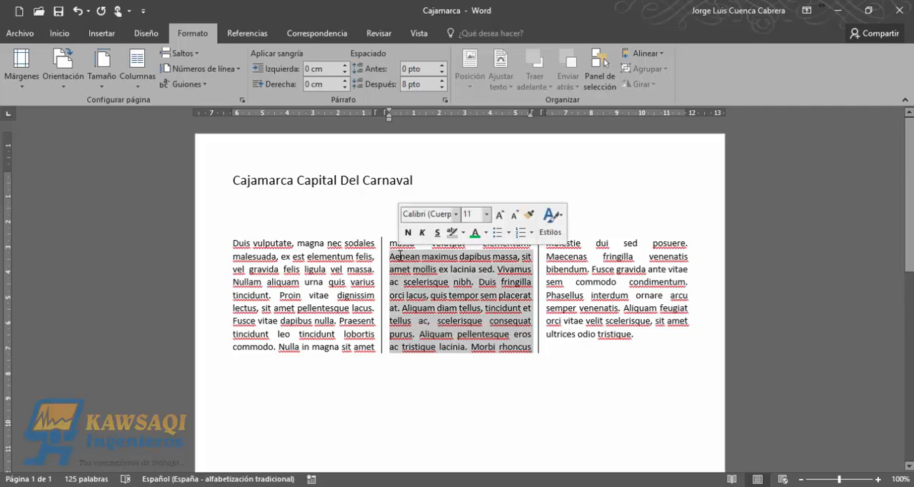
key(Right)
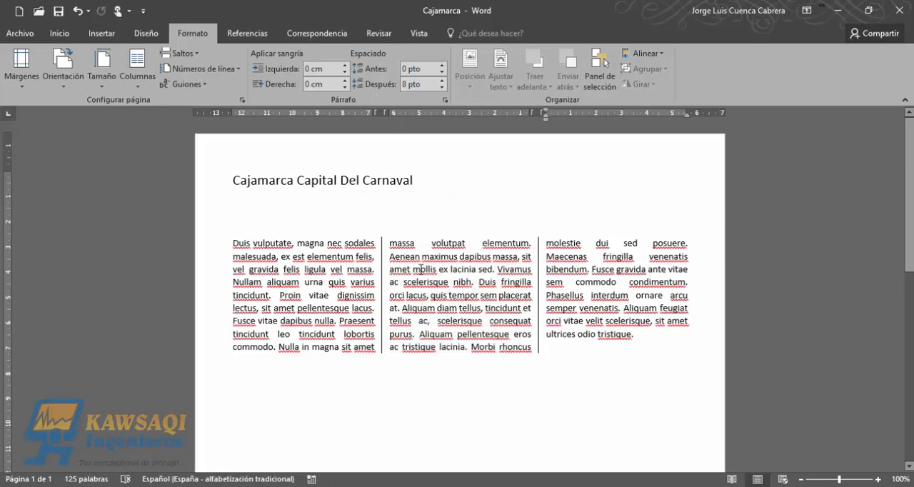
click(649, 339)
key(Return)
key(ctrl+v)
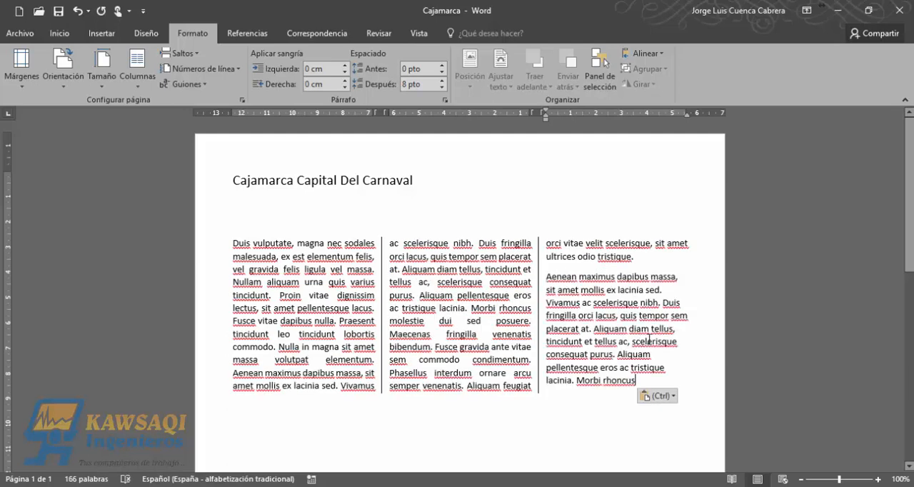
key(ctrl+v)
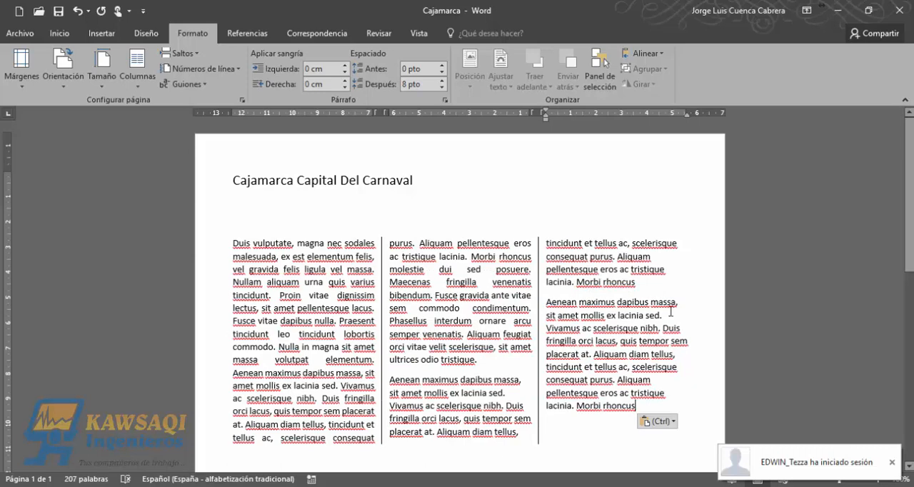
click(892, 463)
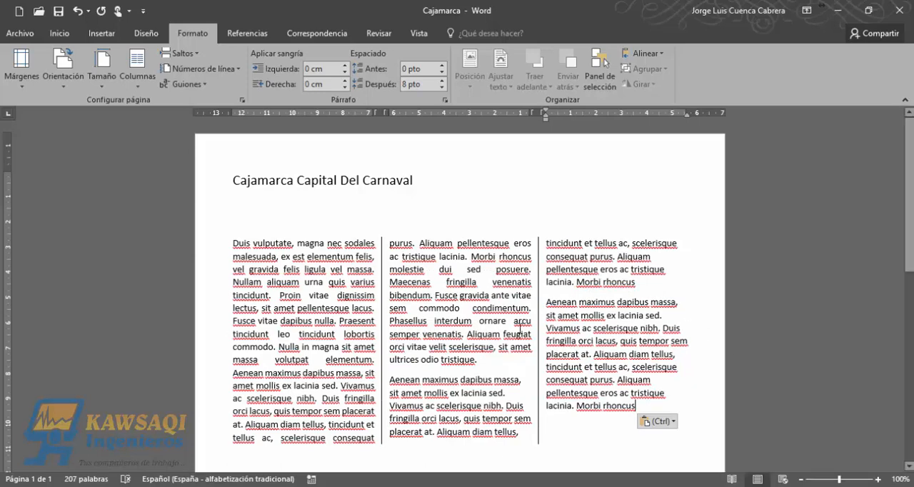